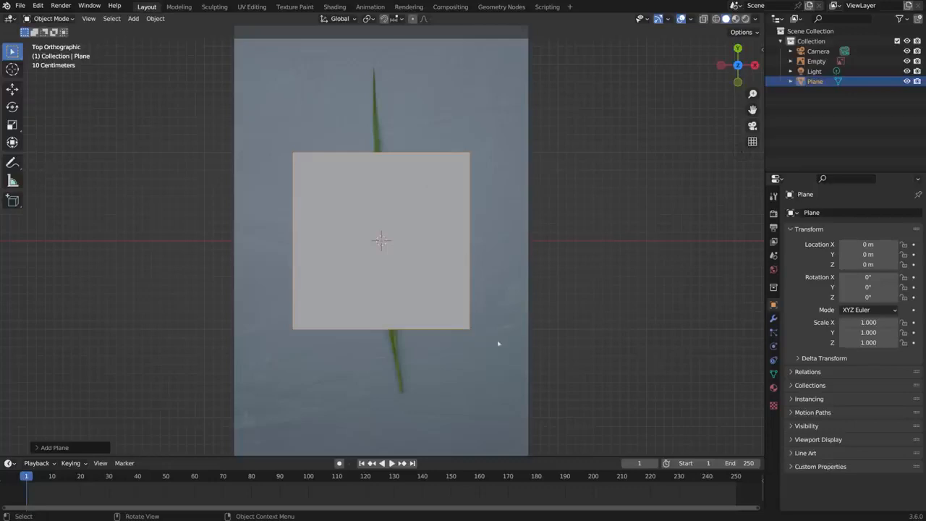
Scale the plane down to about 0.018, rotate it about 6.3°, and position it over the lower tip of the photographed grass blade.
left_click(389, 248)
middle_click_drag(388, 249, 348, 180, "shift")
key("g")
left_click(367, 330)
scroll(377, 337, "up", 7)
key("s")
left_click(345, 265)
key("r")
left_click(359, 253)
scroll(391, 286, "up", 3)
In Edit Mode, stretch the plane's upper edge up along the blade's base and scale that edge to the blade's width.
key("Tab")
middle_click_drag(359, 253, 404, 303, "shift")
scroll(367, 299, "down", 2)
key("g")
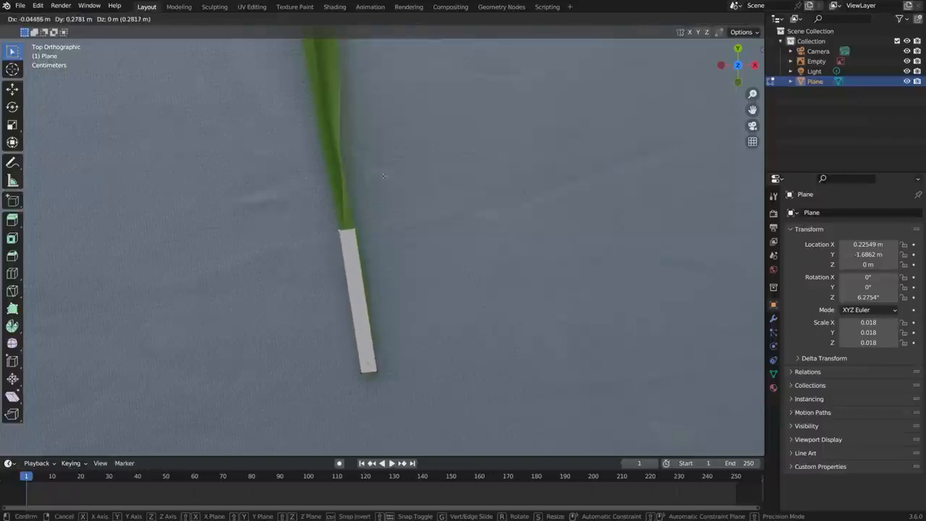
left_click(380, 165)
key("s")
left_click(371, 168)
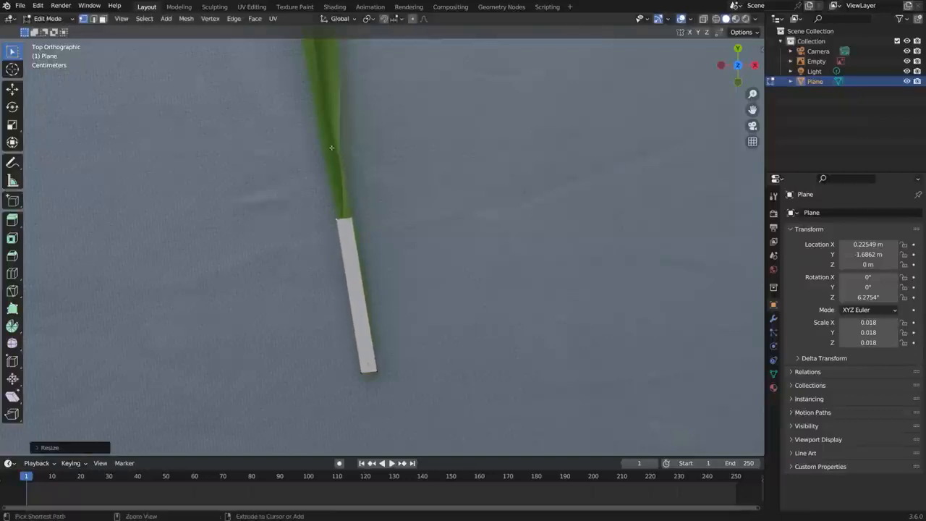
Extrude the strip in successive segments up the lower half of the blade, scaling the end edges to match its width.
right_click(332, 149, "ctrl")
key("s")
left_click(361, 154)
middle_click_drag(359, 147, 362, 278, "shift")
right_click(332, 186, "ctrl")
key("s")
left_click(405, 211)
right_click(368, 207, "ctrl")
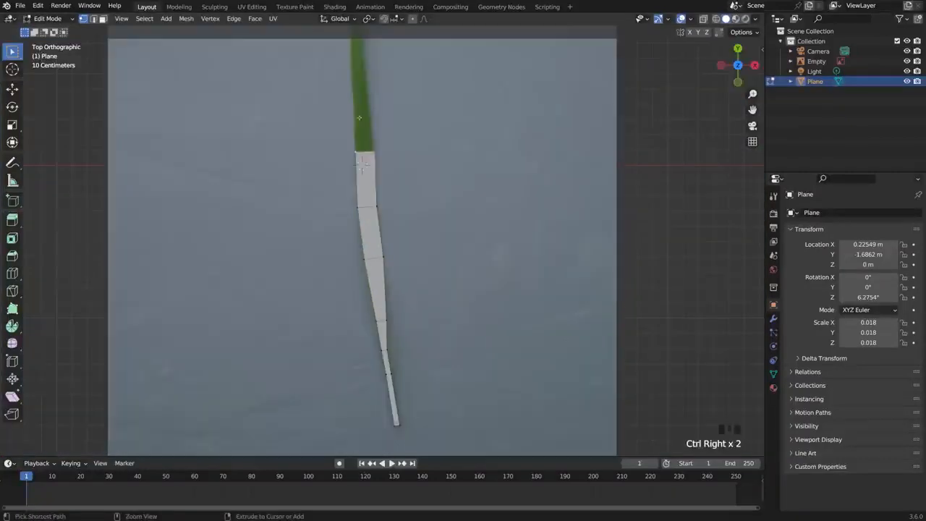
Move the strip's end edge near the middle of the blade to fit the photographed outline.
middle_click_drag(362, 165, 365, 224, "shift")
scroll(403, 223, "up", 4)
key("g")
left_click(388, 263)
scroll(388, 260, "down", 1)
Extrude further segments toward the blade's upper tip, scaling the end edges to follow its taper.
middle_click_drag(356, 177, 366, 273, "shift")
right_click(365, 276, "ctrl")
right_click(361, 220, "ctrl")
key("s")
left_click(386, 234)
right_click(357, 97, "ctrl")
key("s")
left_click(369, 113)
Move the vertices along the upper half of the strip to follow the blade's outline in the photo.
key("g")
middle_click_drag(401, 255, 372, 268, "shift")
scroll(398, 270, "up", 1)
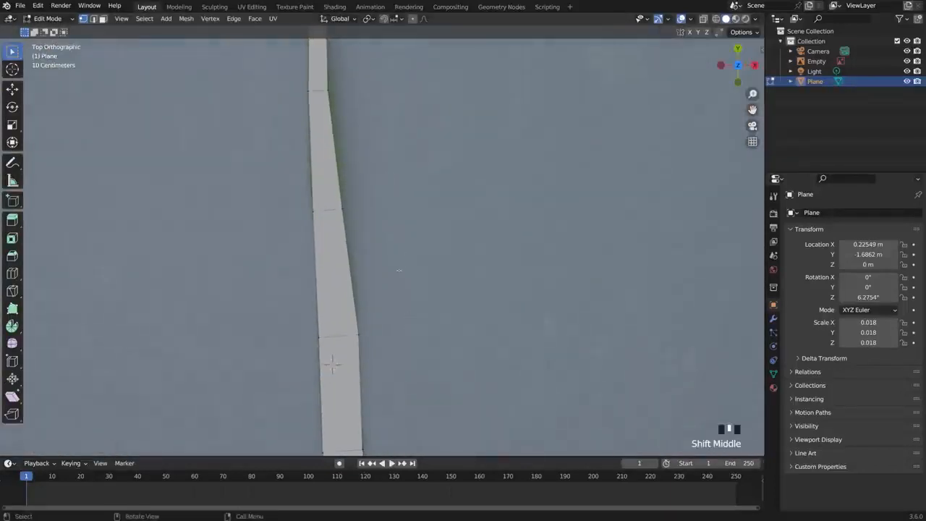
left_click_drag(314, 325, 326, 341)
key("g")
key("r")
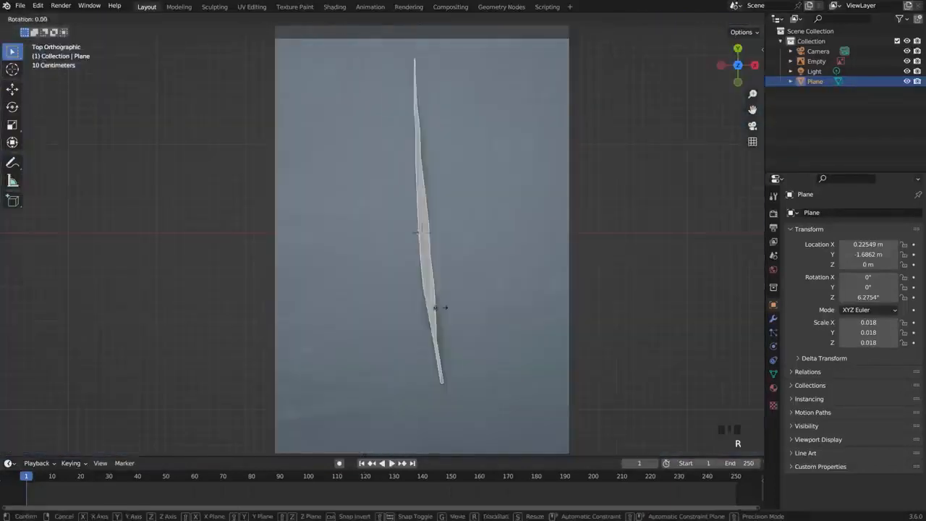
key("r")
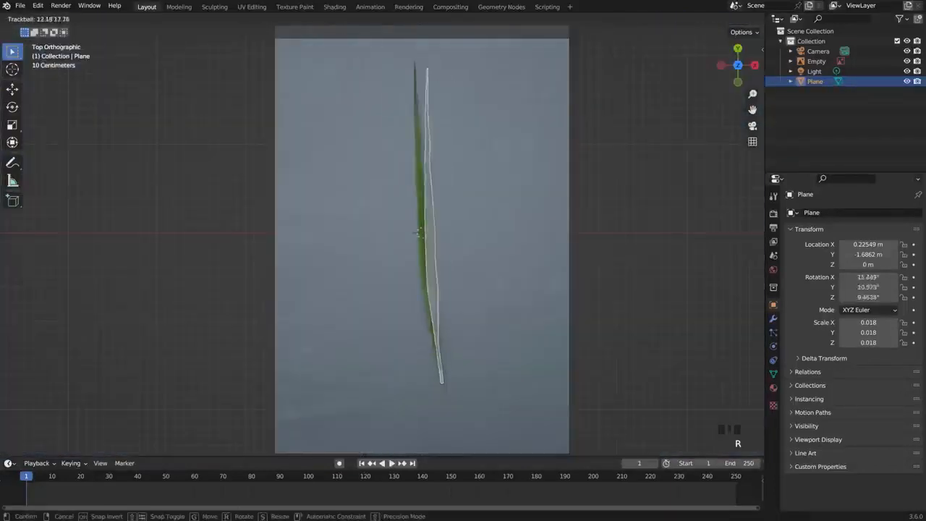
key("Escape")
Split the 3D viewport, make the new area a UV Editor, and display DSC04081new.png in it.
left_click_drag(0, 14, 373, 79)
scroll(610, 157, "up", 3)
left_click(13, 19)
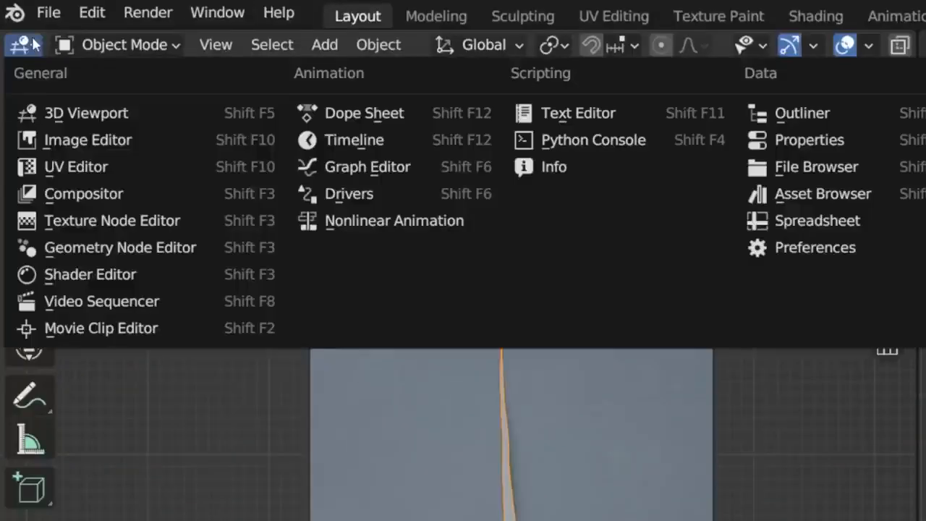
left_click(123, 166)
left_click(352, 45)
left_click(512, 84)
scroll(612, 520, "down", 7)
Select the whole blade mesh in Edit Mode and unwrap it with Project from View.
key("Tab")
key("a")
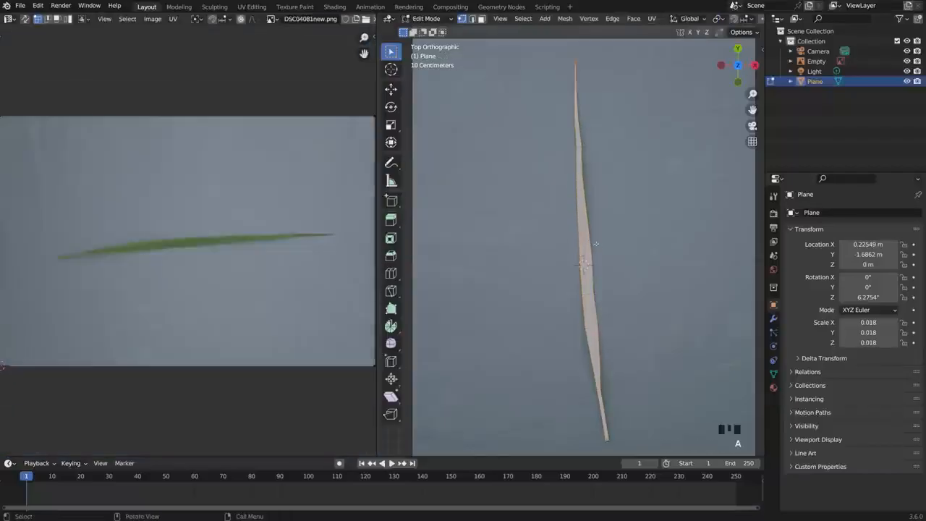
key("u")
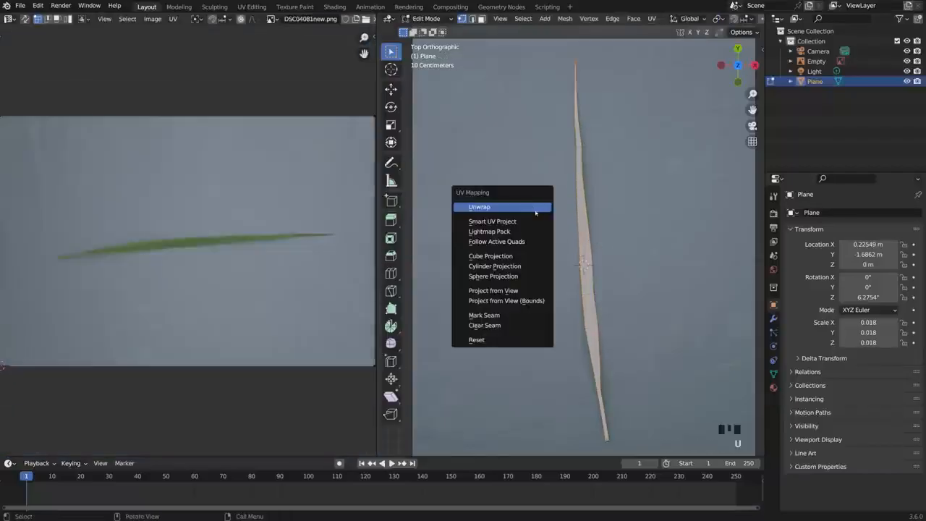
left_click(535, 290)
Rotate all the UVs so the unwrapped strip lies horizontally along the grass blade in the image.
key("a")
key("r")
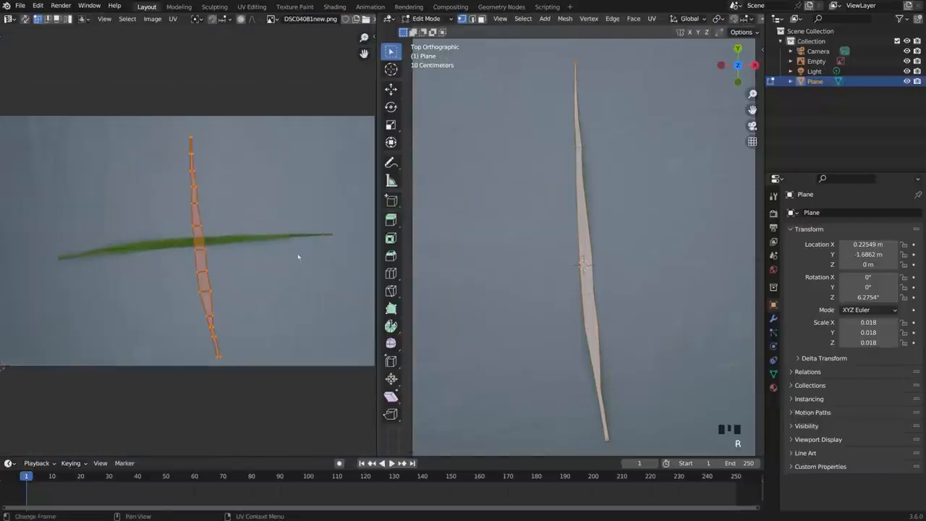
key("r")
left_click(233, 313)
scroll(234, 316, "up", 2)
scroll(234, 315, "down", 1)
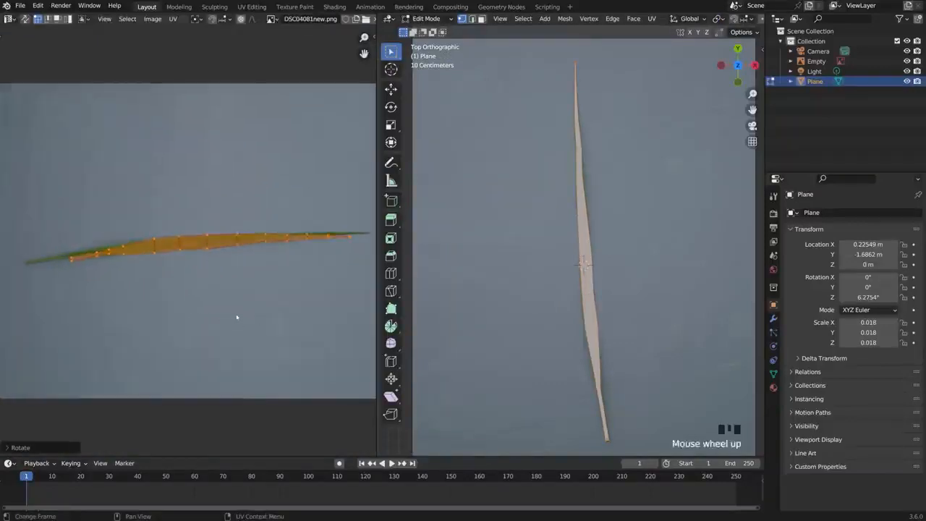
Enlarge the UVs, adjust their length along X, and move them to cover the blade in the image.
key("s")
left_click(279, 310)
scroll(255, 313, "down", 1)
key("s")
key("x")
left_click(253, 314)
key("g")
left_click(244, 311)
middle_click_drag(173, 299, 267, 299, "shift")
scroll(191, 314, "up", 7)
middle_click_drag(191, 314, 256, 253, "shift")
Select the UV vertices near the narrow base and move them onto the blade's edges in the image.
key("a")
key("a")
key("a")
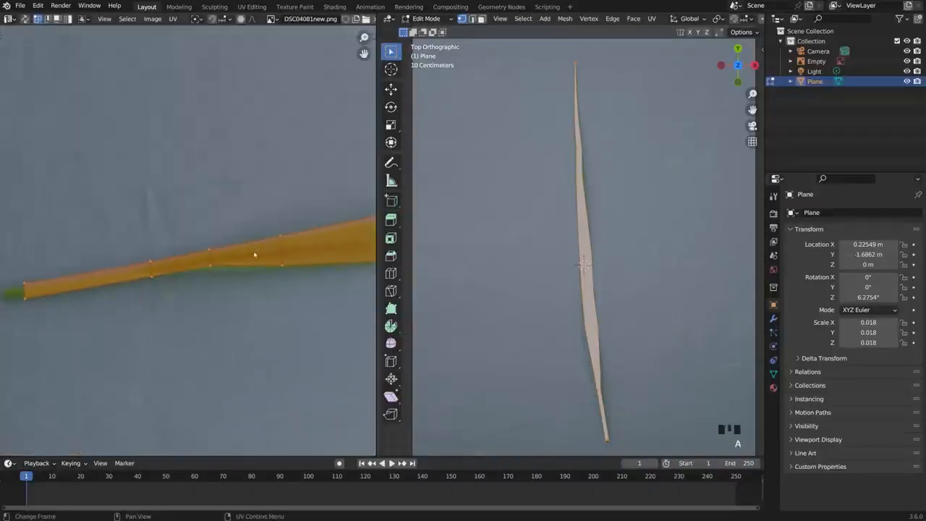
left_click_drag(232, 295, 192, 237)
key("g")
left_click(193, 242)
Box-select the UV vertices at the base end, then move and scale them to fit the blade.
key("b")
left_click_drag(9, 266, 39, 310)
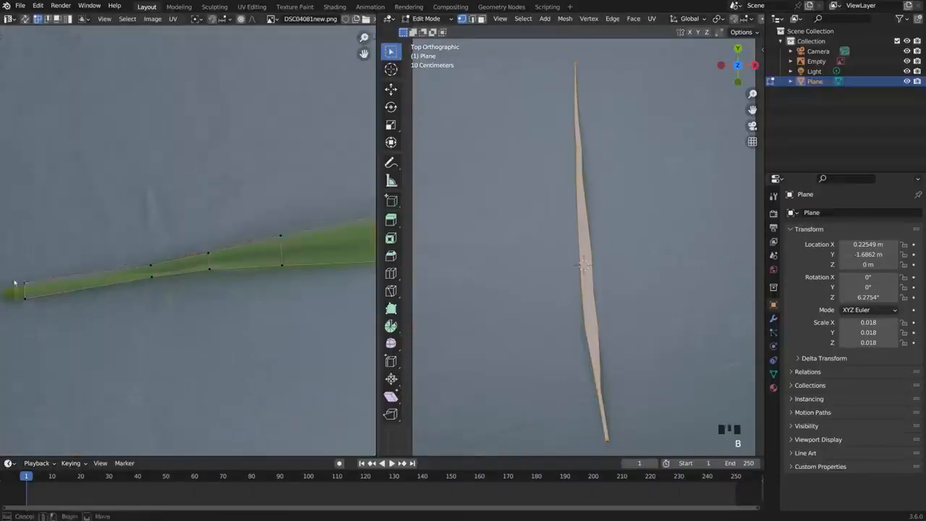
key("g")
left_click(25, 307)
key("s")
Return to Object Mode, change the UV Editor area to the Shader Editor, and create a new material for the blade.
key("Tab")
key("Tab")
left_click(9, 18)
left_click(145, 275)
key("n")
left_click(637, 45)
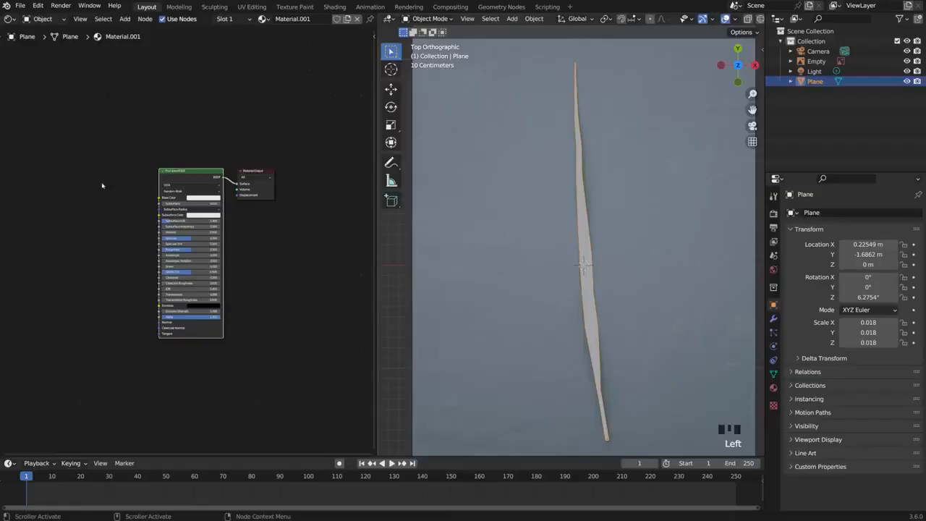
Add an Image Texture node beside the Principled BSDF and assign DSC04081new.png to it.
key("shift+a")
mouse_move(73, 230)
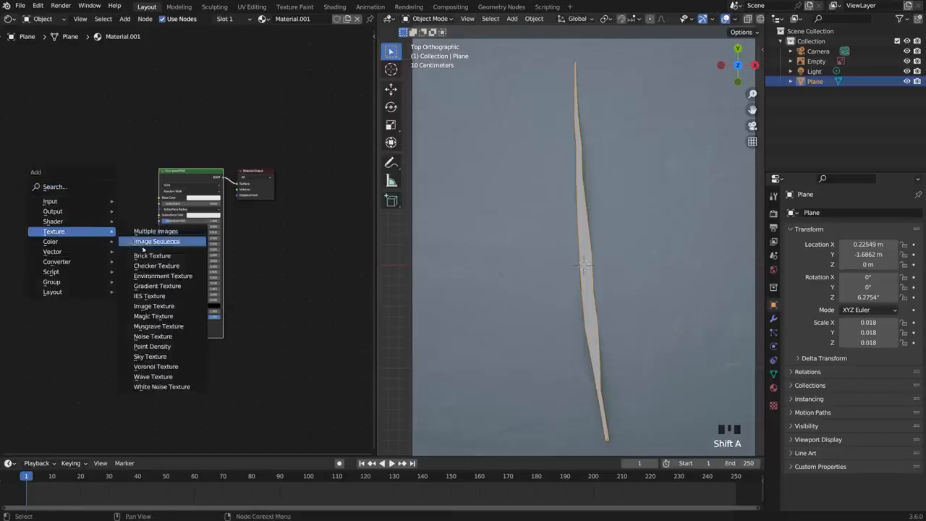
left_click(182, 305)
left_click(71, 208)
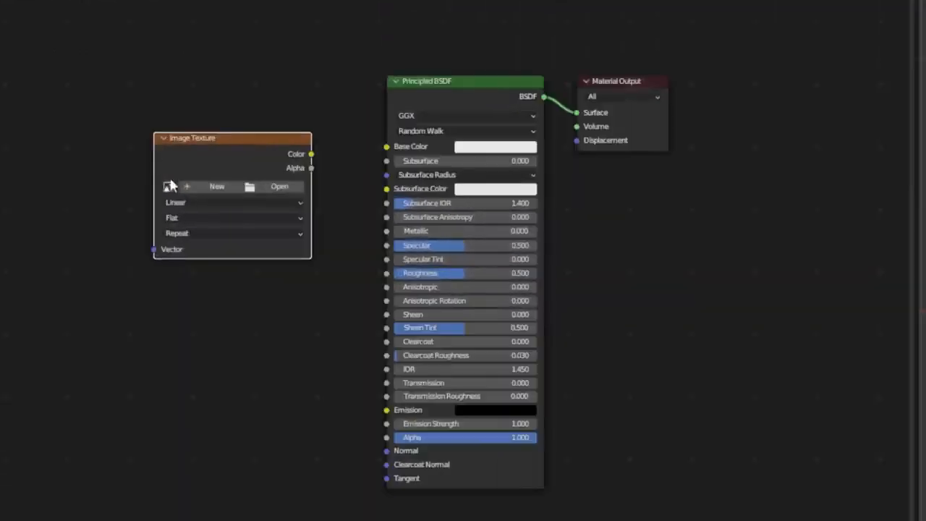
left_click(70, 213)
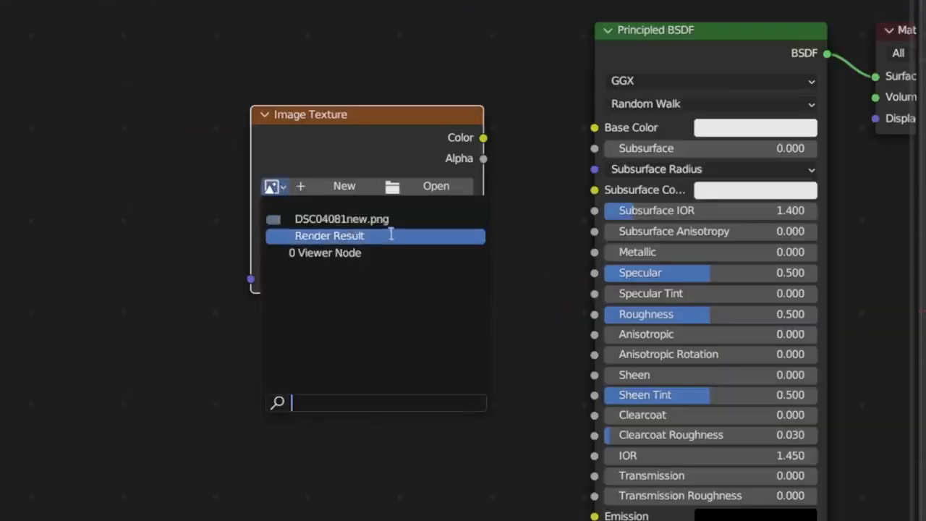
left_click(398, 167)
Connect the image texture's Color to Base Color and inspect the textured blade in Material Preview shading.
left_click_drag(483, 137, 595, 128)
left_click(737, 19)
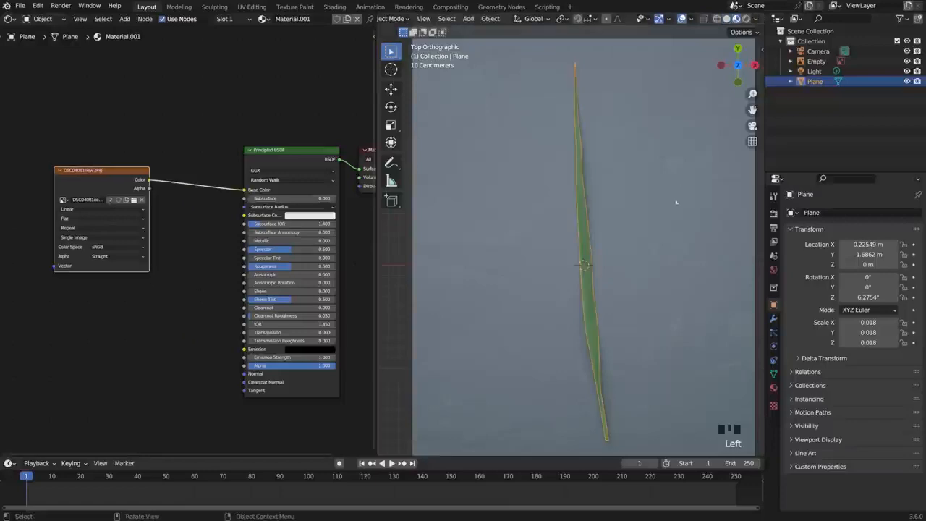
scroll(586, 233, "up", 4)
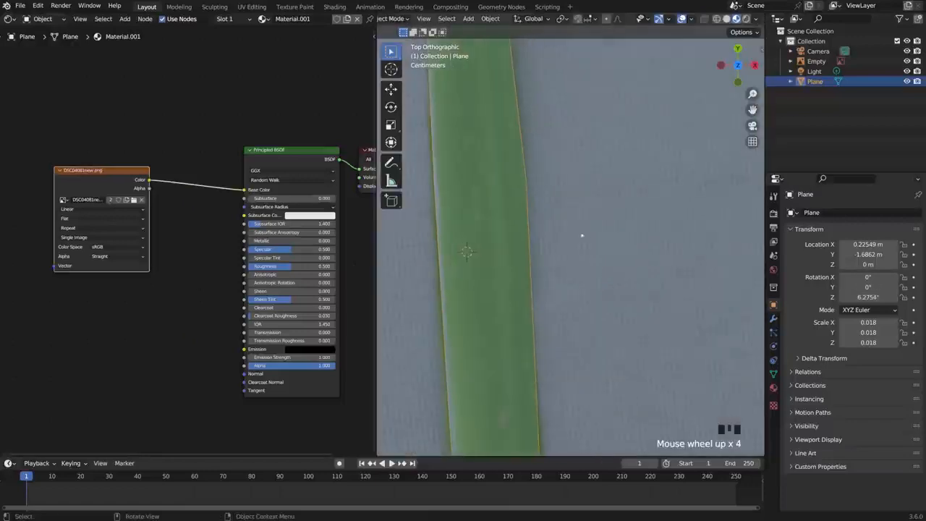
middle_click_drag(582, 235, 615, 172, "shift")
key("g")
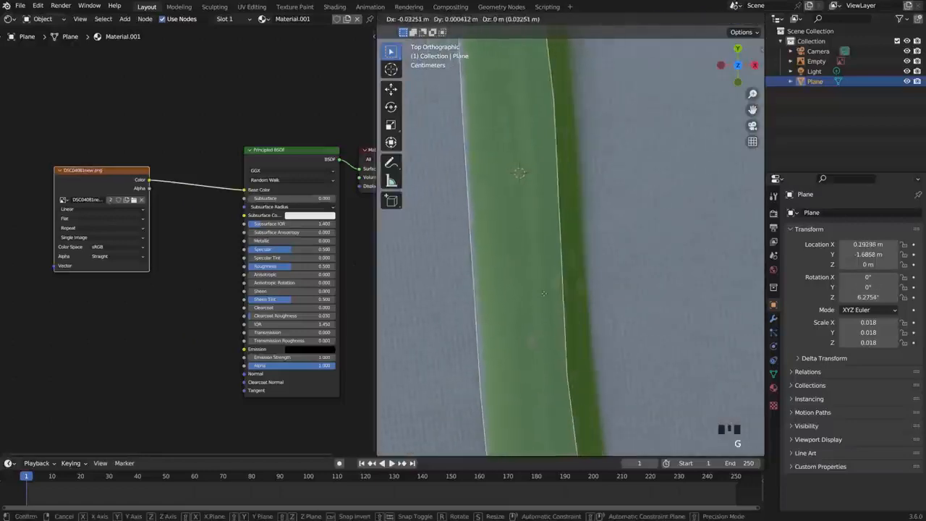
right_click(396, 258)
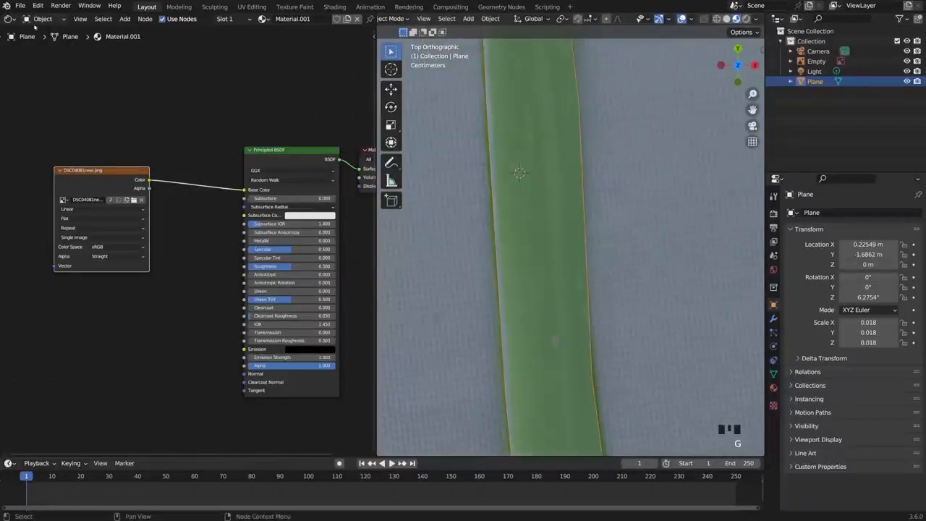
Change the Shader Editor area to the Image Editor and display the blade's UVs over the photo in Edit Mode.
left_click(10, 19)
left_click(44, 61)
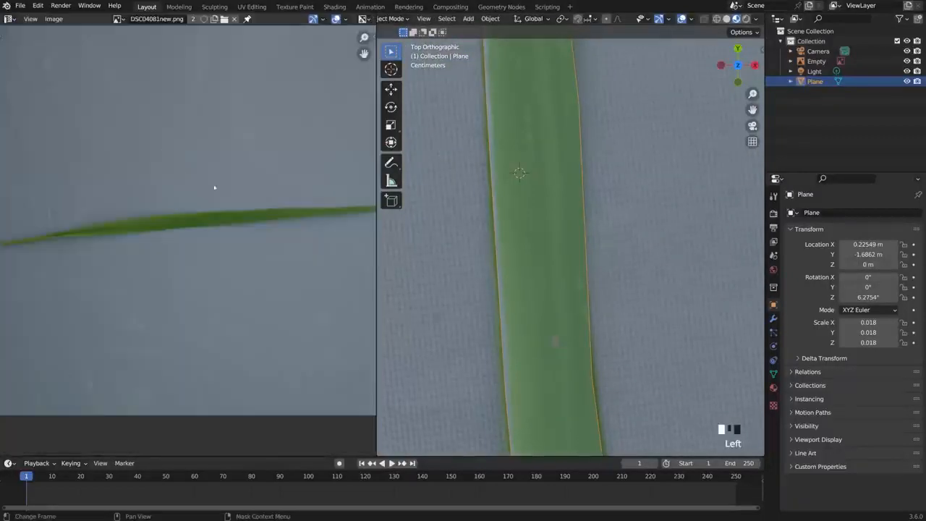
key("Tab")
scroll(178, 231, "up", 6)
key("a")
key("a")
key("a")
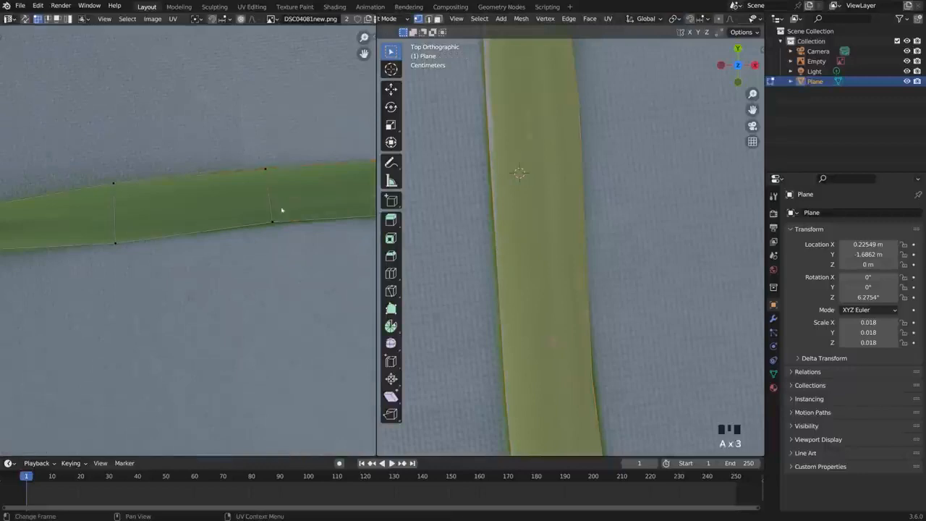
Move a UV vertex on the middle of the strip to fit the blade's edge in the image.
middle_click_drag(282, 211, 130, 243, "shift")
left_click(290, 191)
key("g")
left_click(289, 190)
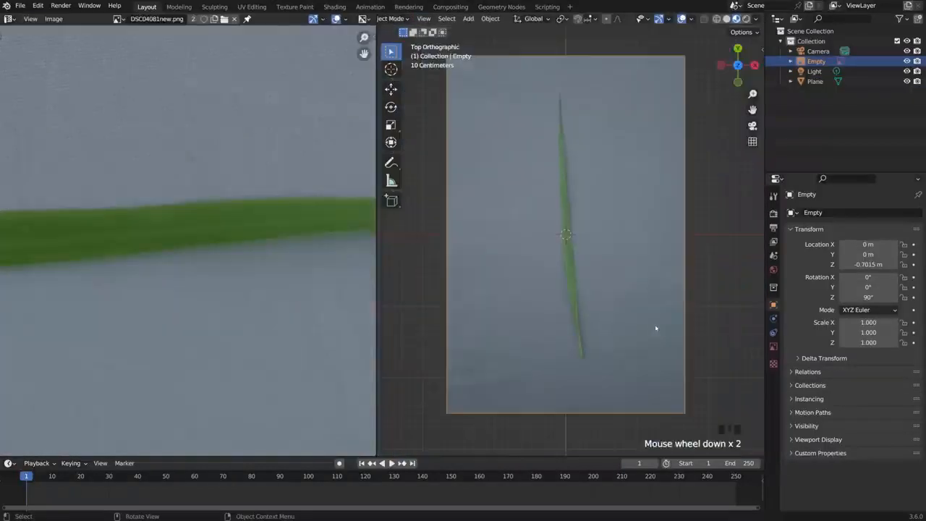
Delete the reference image empty from the scene.
key("x")
left_click(655, 314)
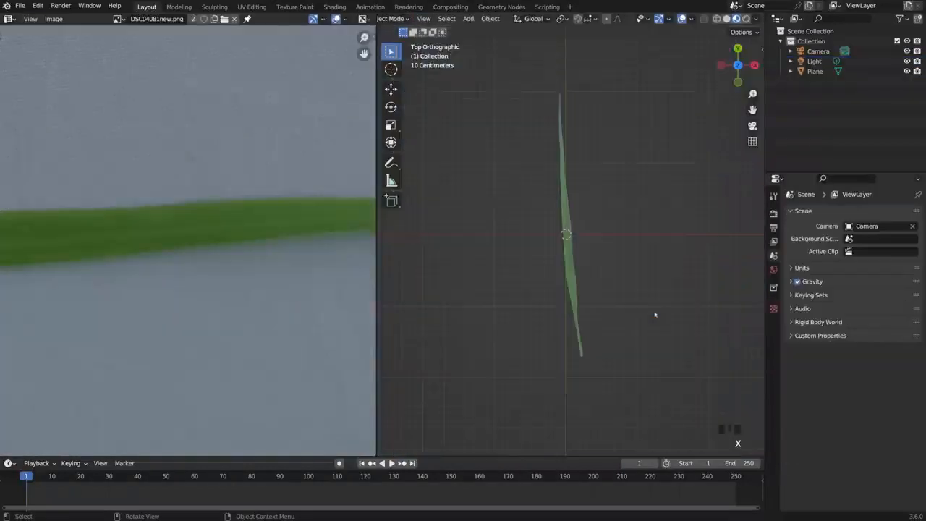
Select the grass blade, enter Edit Mode, and add a centred loop cut to its mesh.
left_click(569, 270)
middle_click_drag(595, 283, 590, 231, "shift")
key("Tab")
scroll(593, 243, "up", 3)
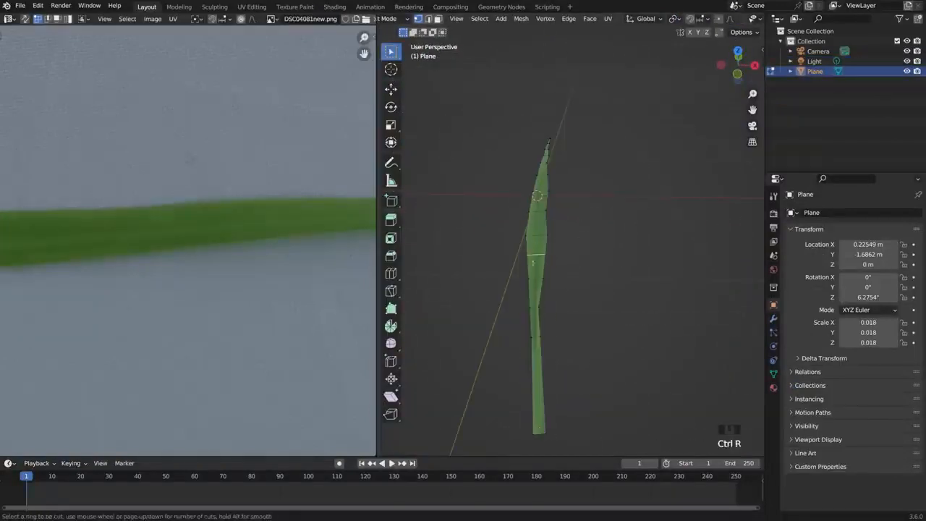
left_click(534, 279)
right_click(534, 279)
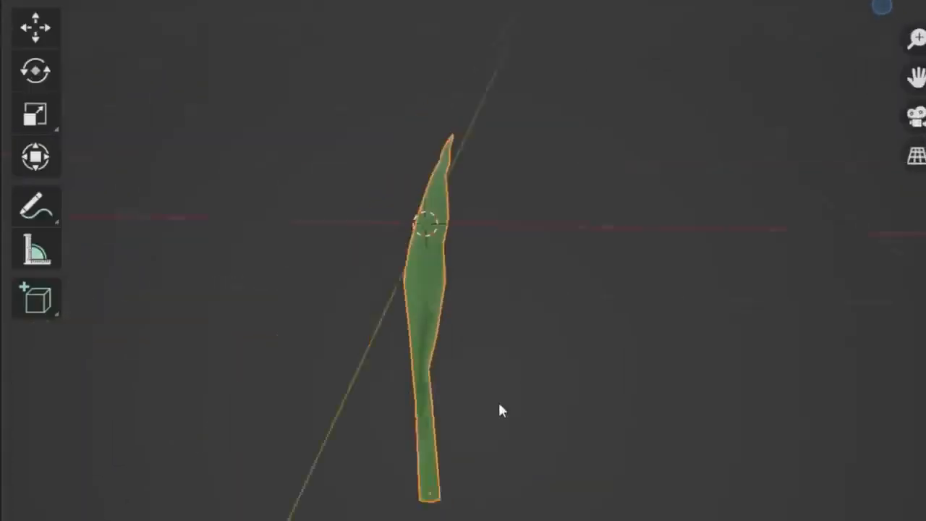
Move the finished blade aside to about X -2.65 m, Y -1.62 m.
middle_click_drag(500, 410, 521, 362)
key("g")
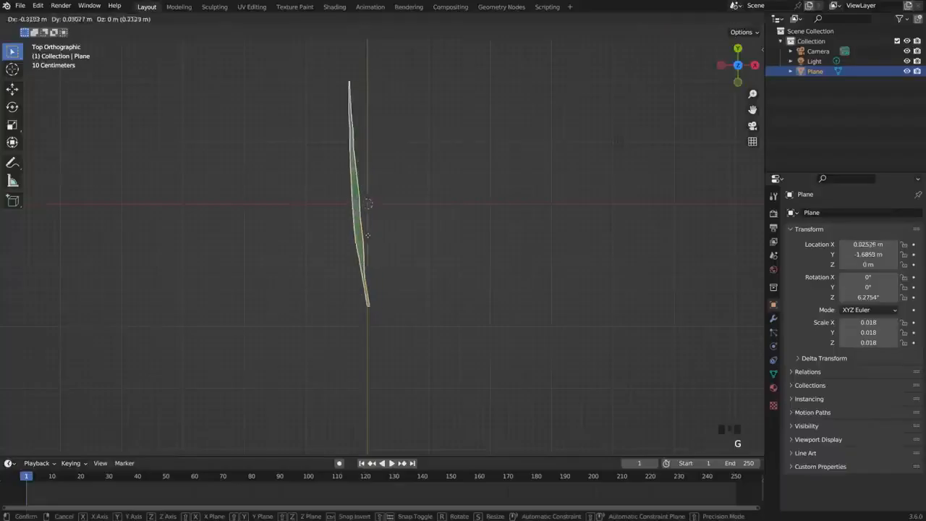
left_click(207, 234)
Add the forked grass stem photo DSC04091.JPG as a reference image and rotate it upright.
key("shift+a")
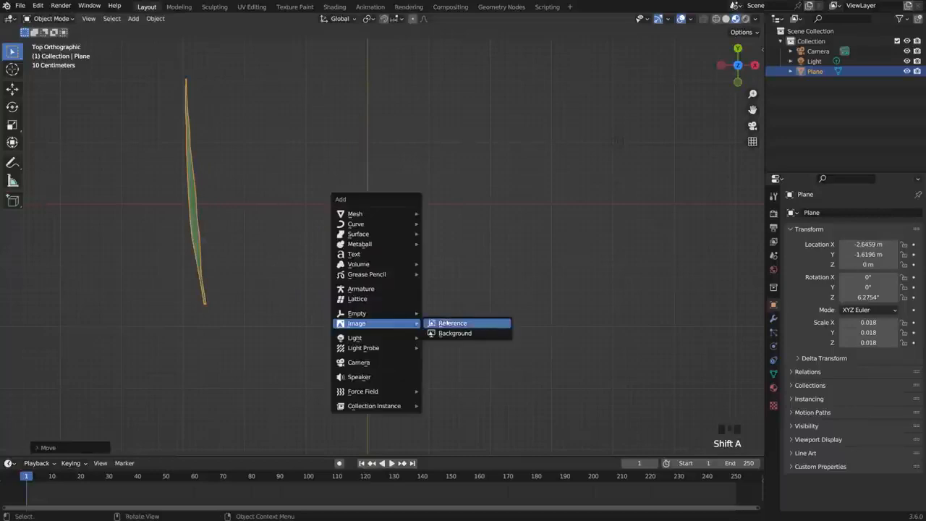
left_click(445, 324)
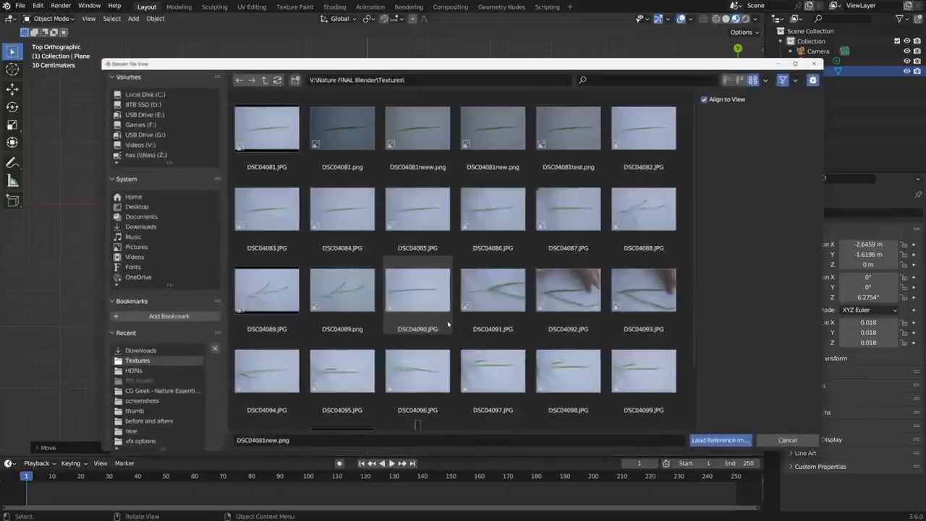
double_click(519, 308)
key("r")
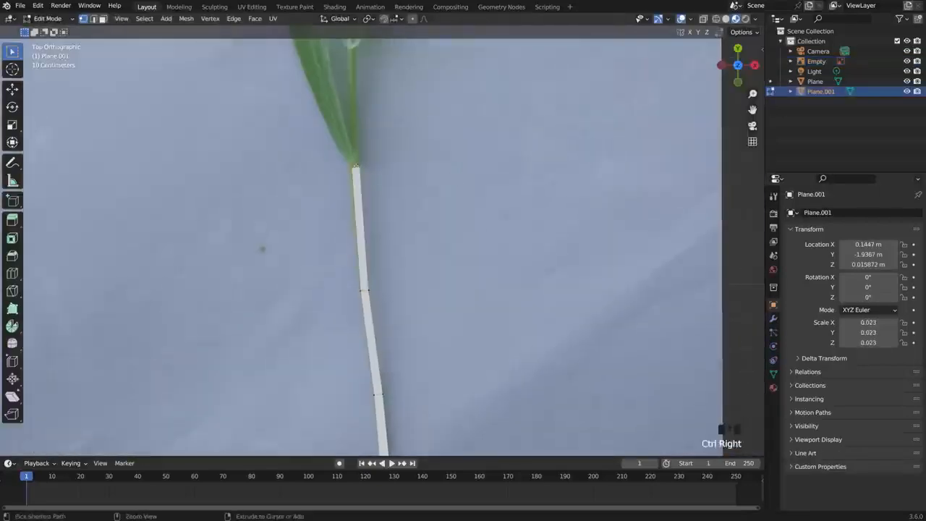
Adjust the new stem strip over the photographed stem and scale its UVs to match the stem in the image.
key("g")
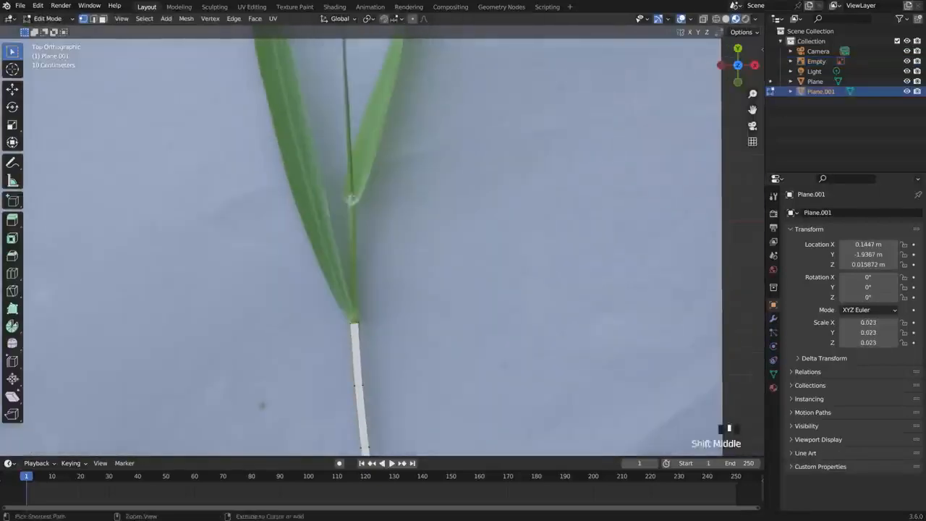
middle_click_drag(390, 246, 390, 217, "shift")
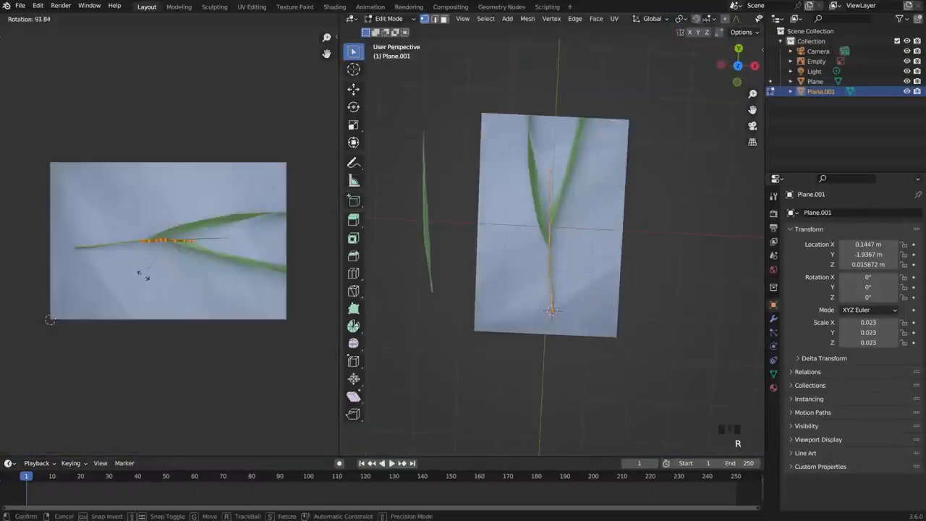
key("s")
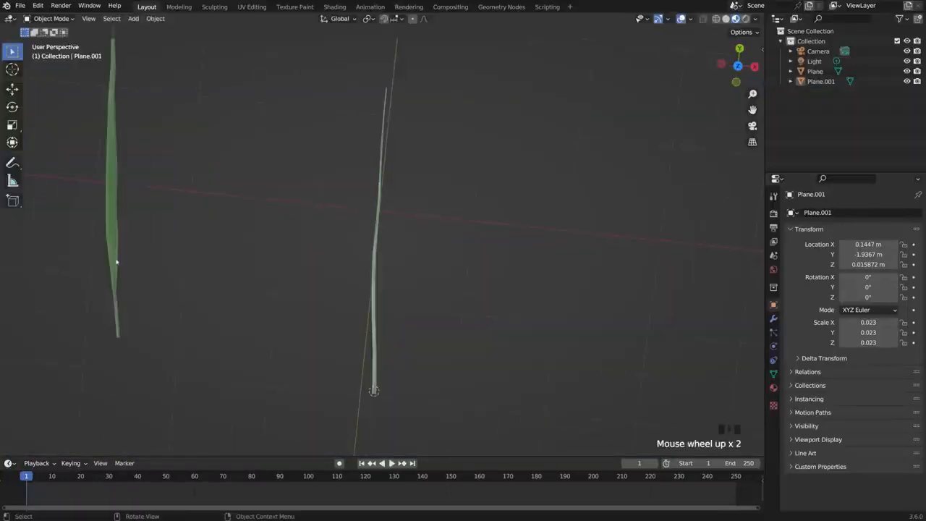
Duplicate the textured grass blade and place the copy beside the stem at about X -0.75 m, Y -1.21 m.
left_click(116, 262)
key("shift+d")
left_click(314, 265)
scroll(311, 271, "up", 3)
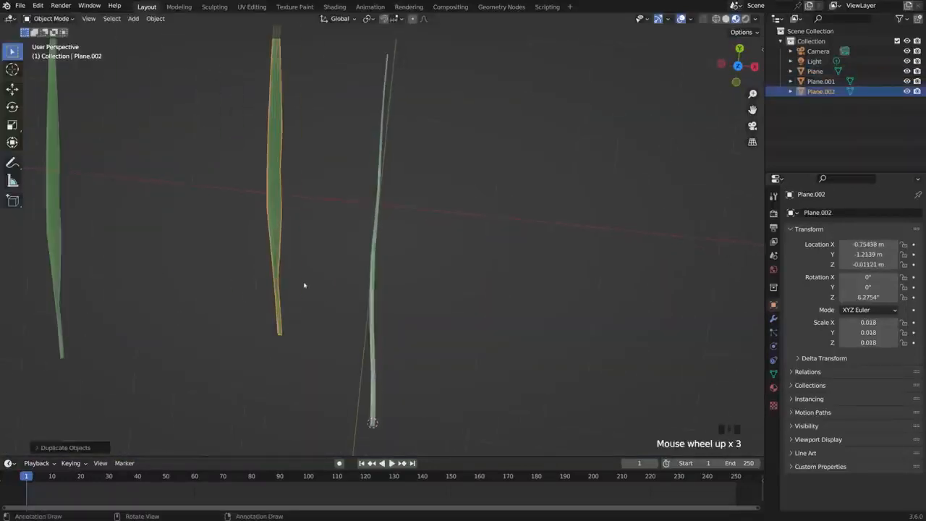
Rotate the copied blade and move it so its base attaches to the left side of the stem at an outward angle.
scroll(304, 285, "up", 2)
key("g")
left_click(424, 189)
key("r")
key("r")
left_click(454, 144)
key("r")
left_click(407, 87)
key("g")
left_click(411, 72)
middle_click_drag(411, 80, 454, 90)
key("g")
left_click(456, 89)
Duplicate the attached blade, rotate the copy to the stem's other side and place it at about X -0.03 m, Y -0.28 m.
key("KP_7")
key("shift+d")
left_click(434, 179)
key("r")
key("r")
left_click(336, 275)
middle_click_drag(336, 276, 386, 277)
scroll(436, 301, "up", 2)
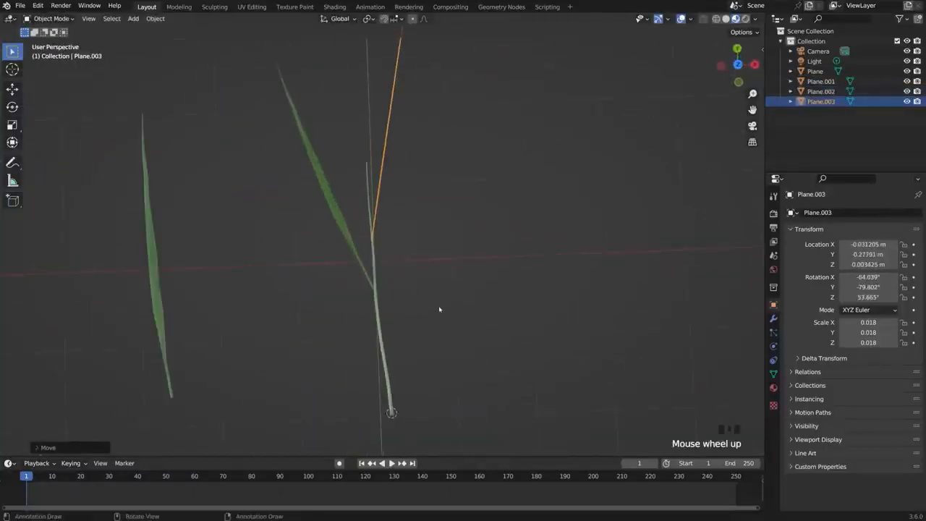
Join the two attached blades and the stem into one object.
left_click_drag(436, 301, 295, 172)
left_click(389, 377, "shift")
key("ctrl+j")
key("r")
key("r")
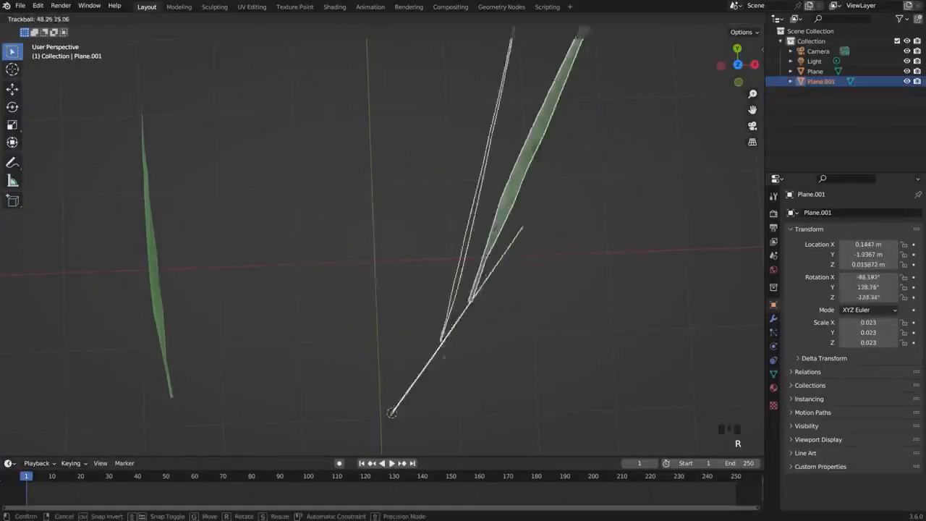
right_click(388, 332)
Bend the left blade by rotating its tip vertex with smooth proportional editing at a size of about 3.45 m.
key("Tab")
scroll(386, 318, "down", 2)
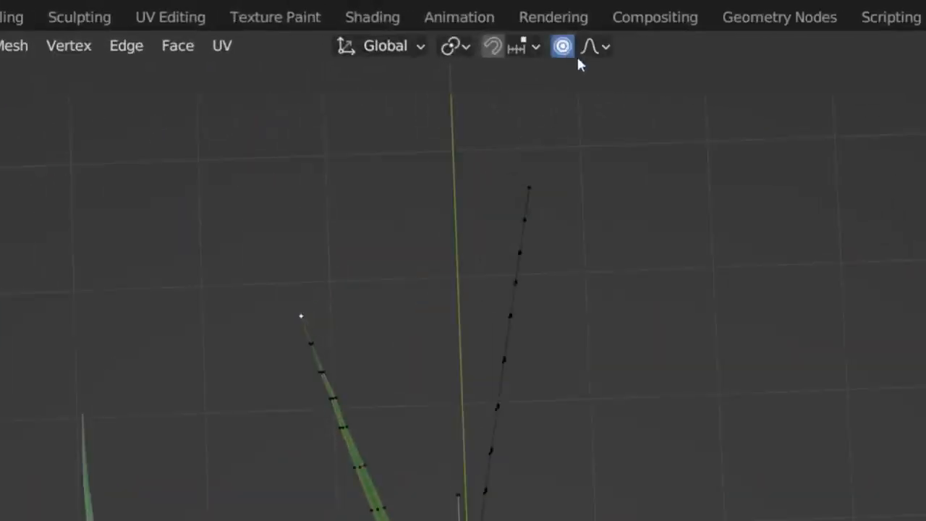
key("g")
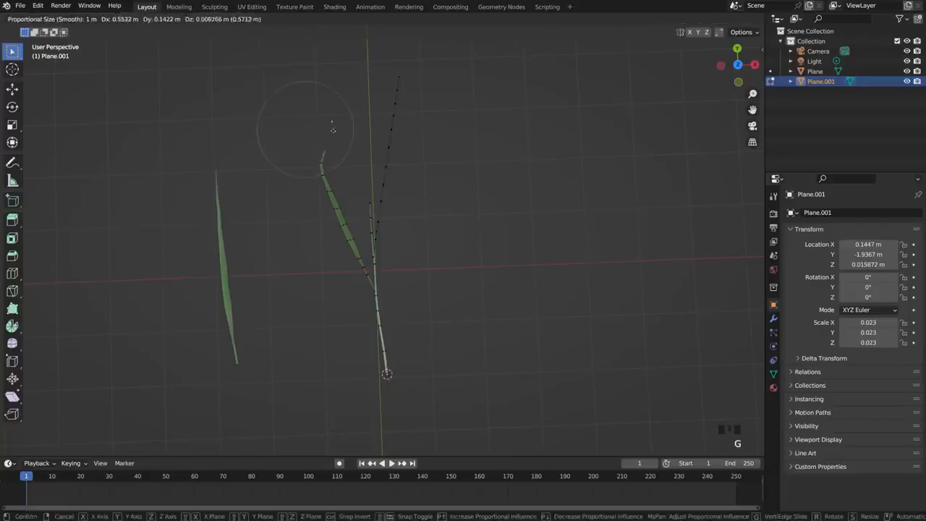
key("r")
key("r")
scroll(319, 172, "down", 5)
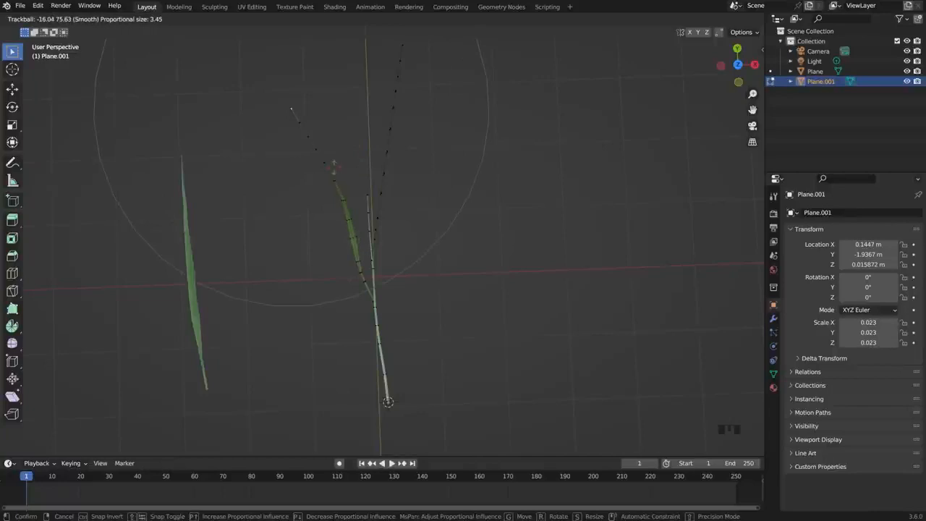
left_click(333, 167)
Pull the right blade's tip outward with proportional editing so the blade arches away from the stem.
left_click_drag(406, 50, 381, 97, "shift")
left_click(382, 90)
key("g")
left_click(399, 197)
key("g")
left_click(455, 240)
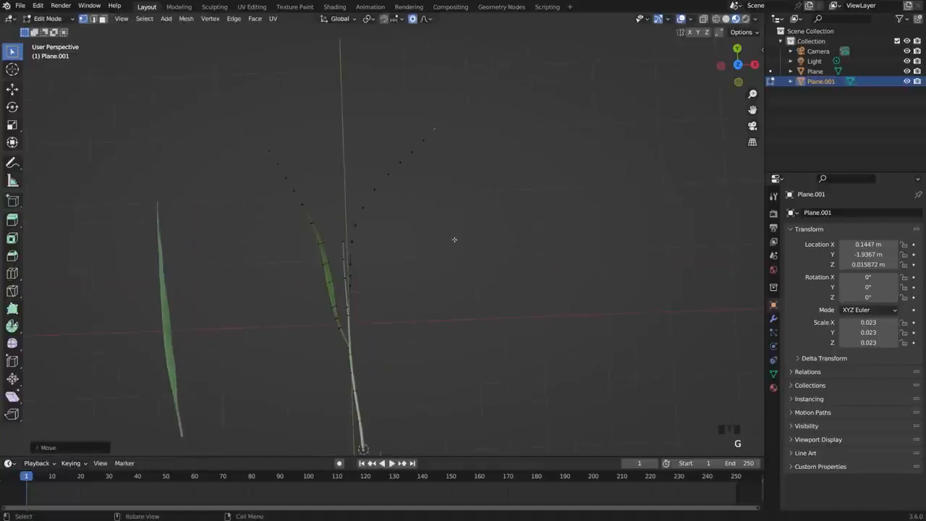
Set the proportional falloff to Sharp and rotate the right blade's tip by about 33°.
left_click(429, 21)
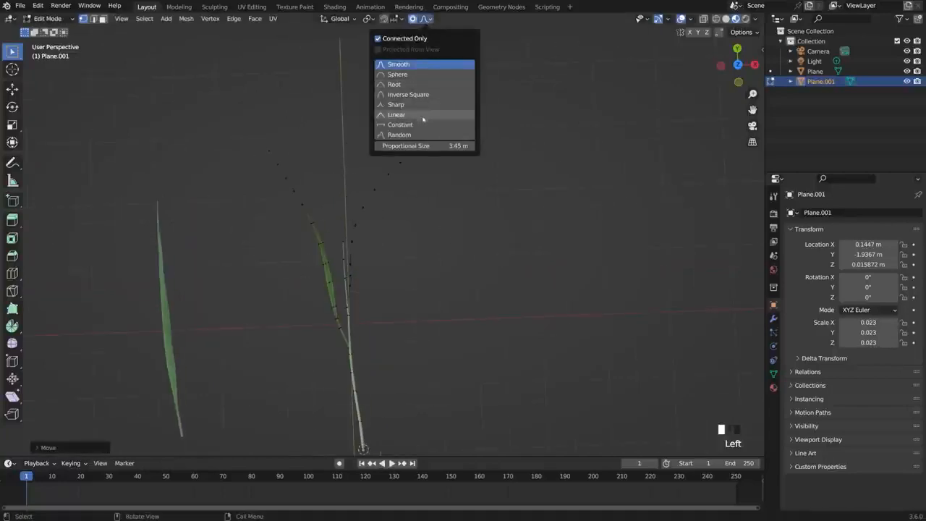
left_click(423, 104)
key("r")
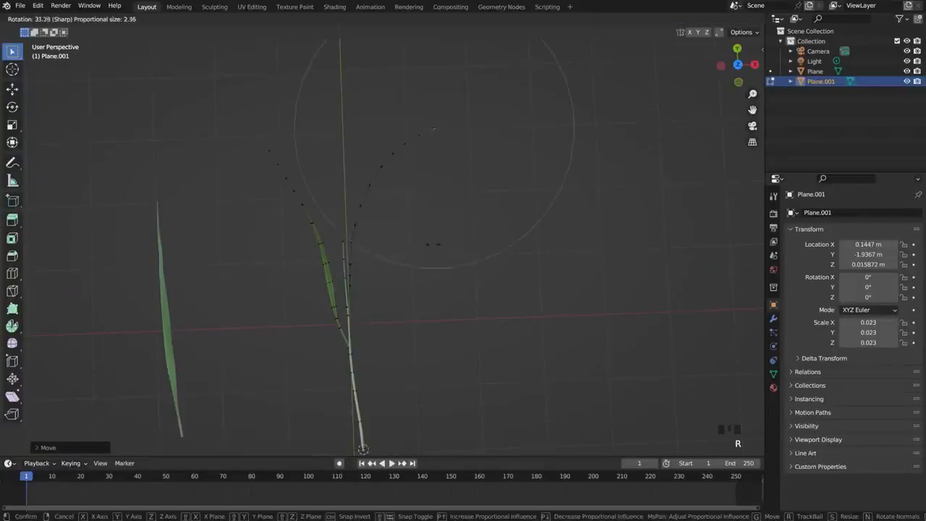
left_click(408, 244)
Raise one blade's tip by about 0.95 m in side view so the blade curves upward.
middle_click_drag(407, 243, 512, 139)
left_click(290, 248)
key("g")
scroll(290, 244, "up", 7)
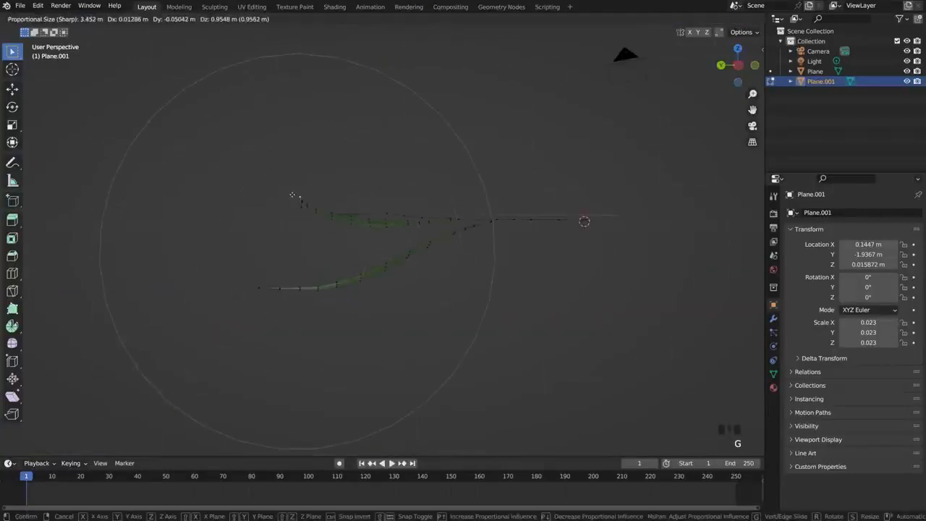
Select only the linked stem mesh and extrude it along its normal to give the flat strip thickness.
key("a")
key("a")
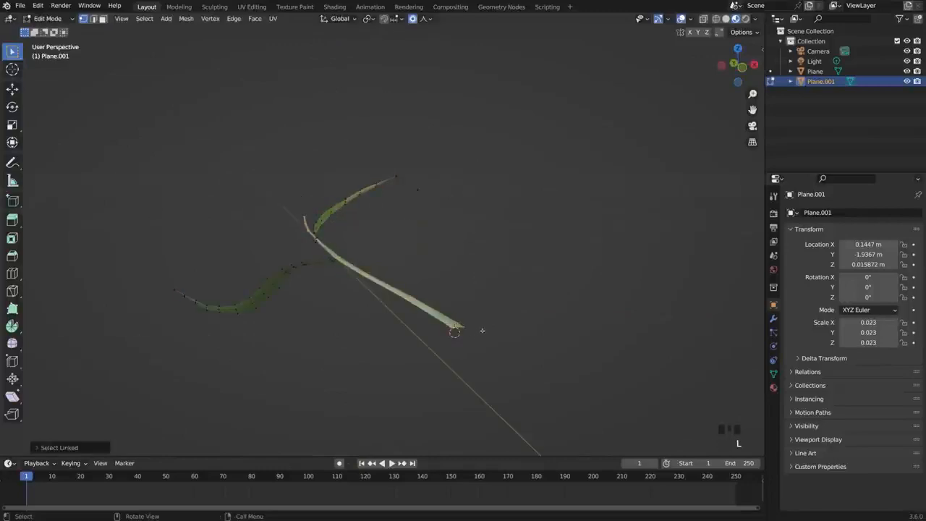
middle_click_drag(482, 331, 490, 322)
key("e")
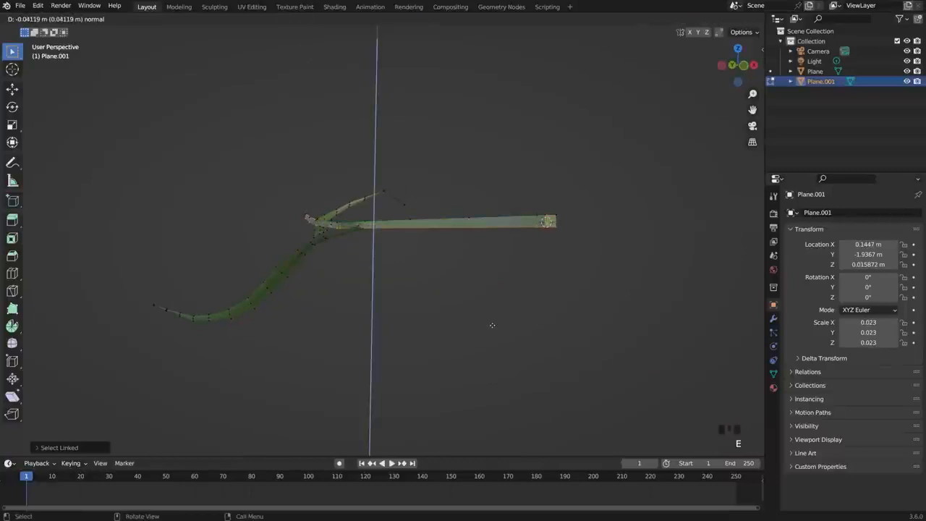
left_click(492, 325)
scroll(492, 325, "up", 3)
scroll(495, 310, "down", 3)
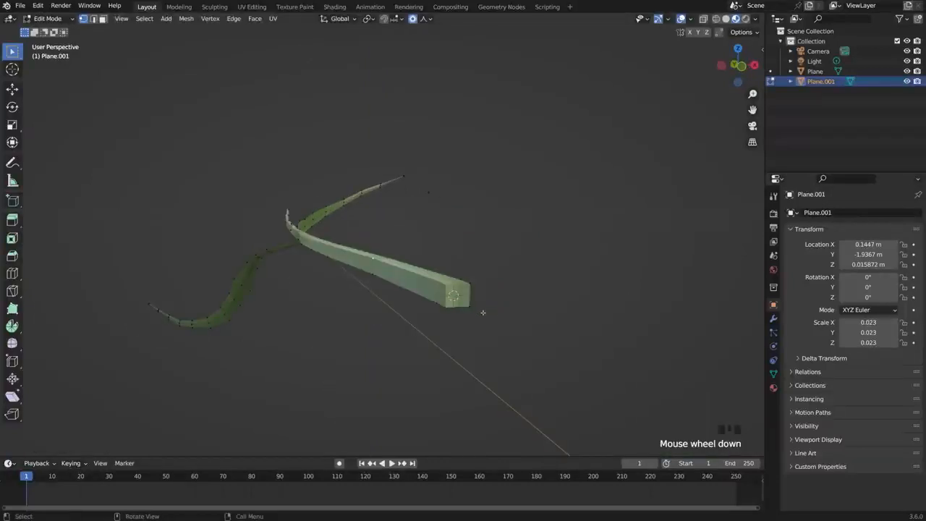
Bevel the long edges of the extruded stem with one segment to round its square profile.
key("ctrl+b")
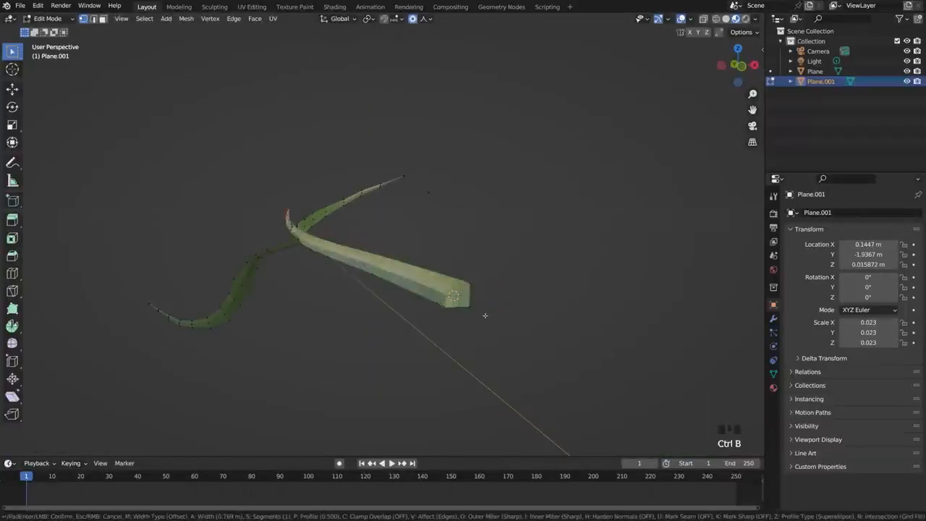
left_click(486, 316)
middle_click_drag(485, 315, 470, 314)
left_click(251, 249, "alt")
key("ctrl+b")
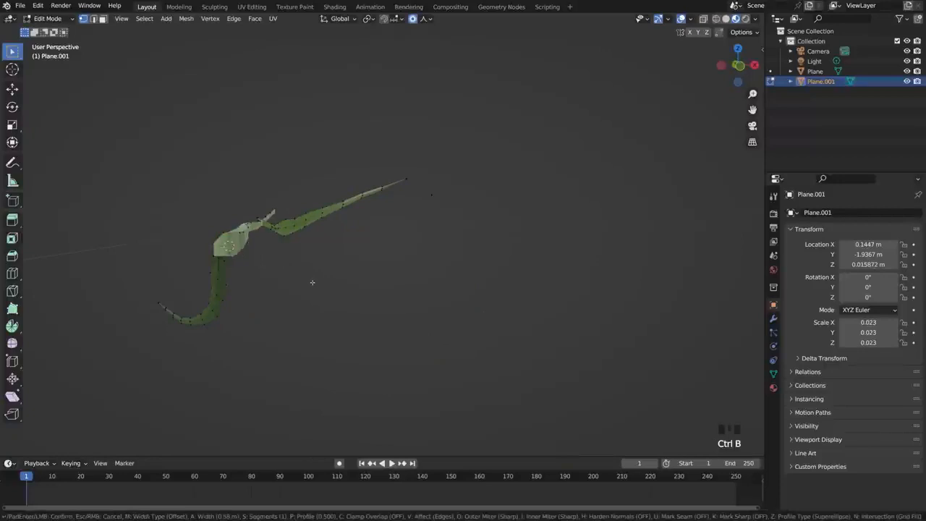
left_click(314, 283)
middle_click_drag(315, 283, 323, 280)
key("g")
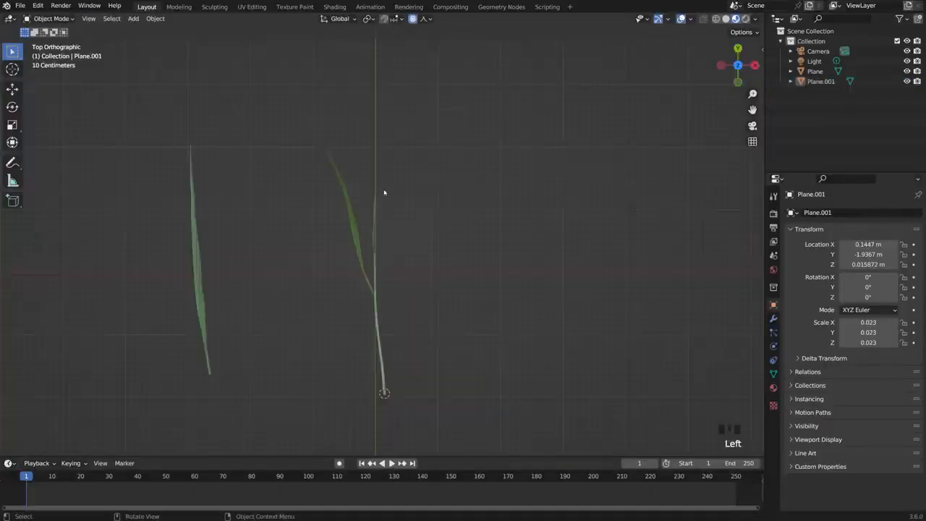
Duplicate the left blade down to the stem's base and bend the copy outward with proportional editing.
key("Tab")
key("l")
key("shift+d")
right_click(347, 239)
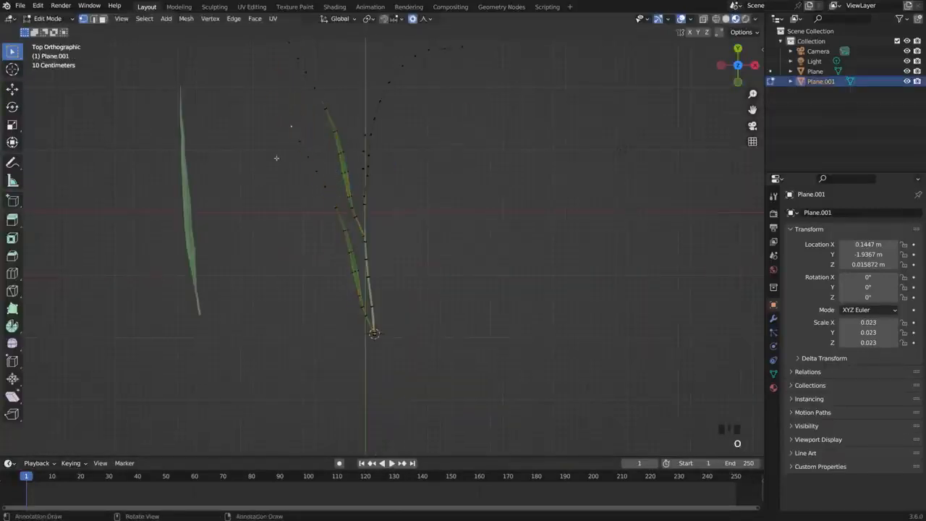
key("g")
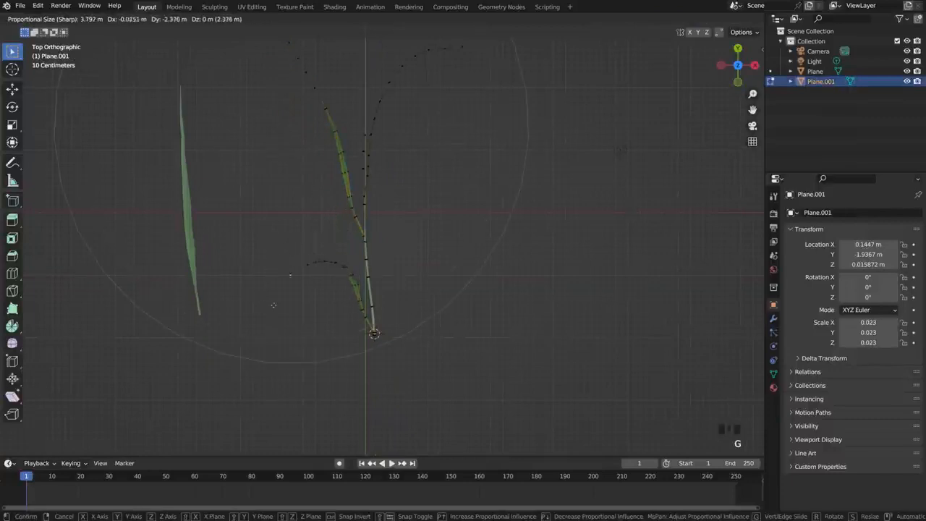
left_click(265, 325)
Duplicate the base blade, rotate the copy to the right side of the stem's base and bend its tip downward.
key("l")
key("shift+d")
left_click(427, 296)
key("r")
key("g")
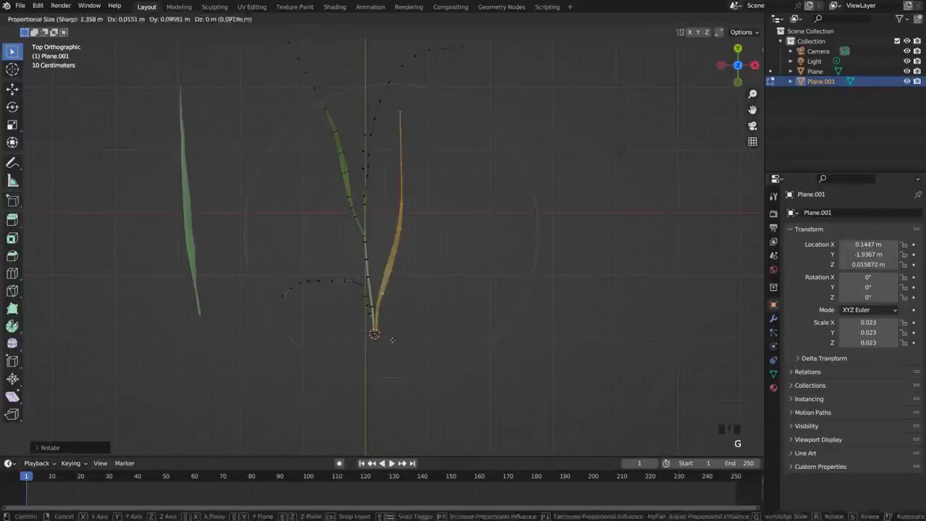
left_click(393, 341)
left_click(407, 116)
key("g")
left_click(361, 305)
middle_click_drag(430, 282, 405, 285)
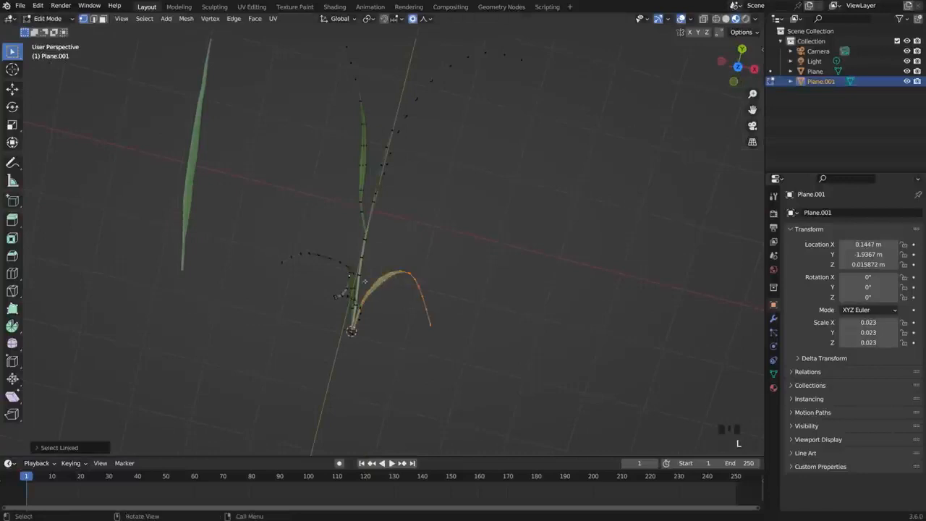
Add a third material slot holding a separate copy of Material.001 for the selected blades at the stem's base.
left_click(772, 389)
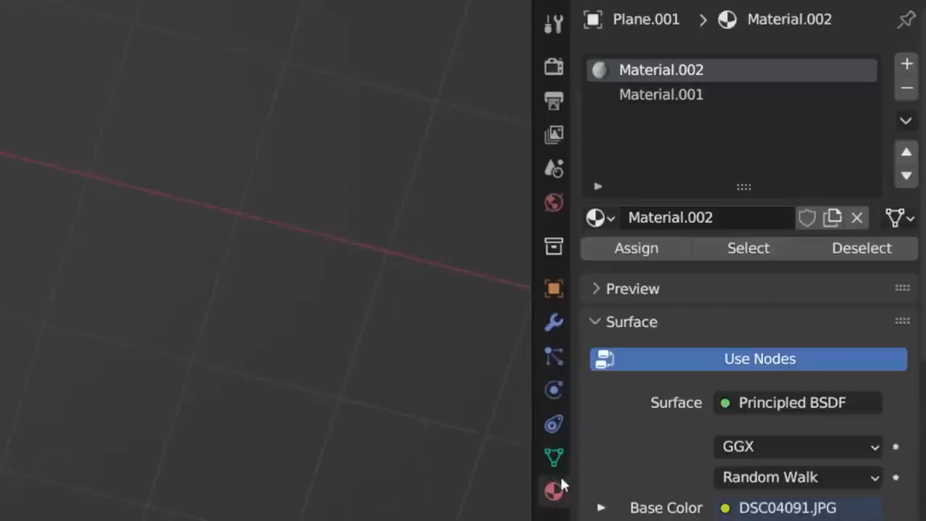
left_click(908, 64)
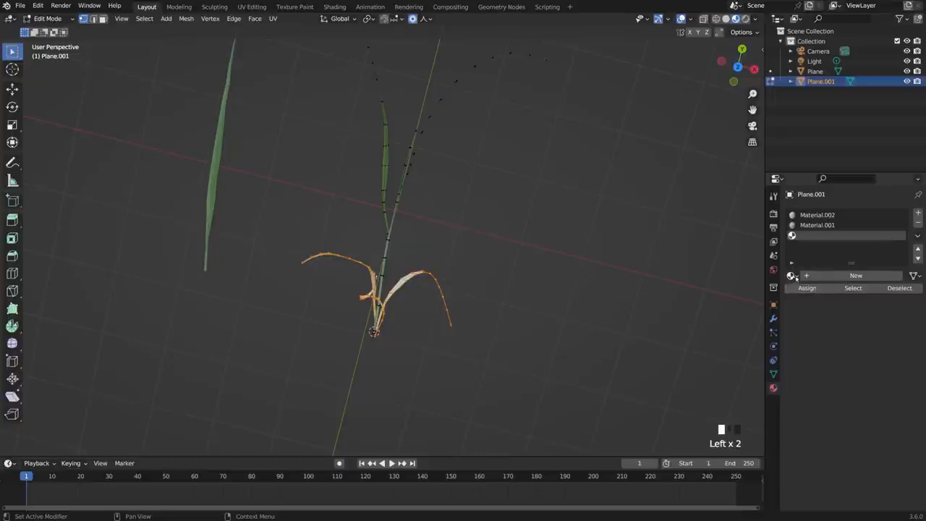
left_click(792, 276)
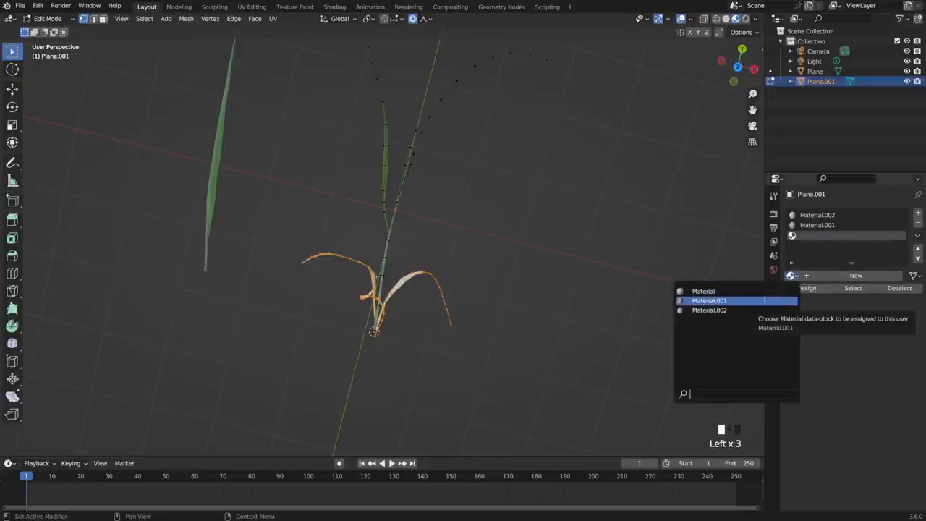
left_click(765, 299)
key("Tab")
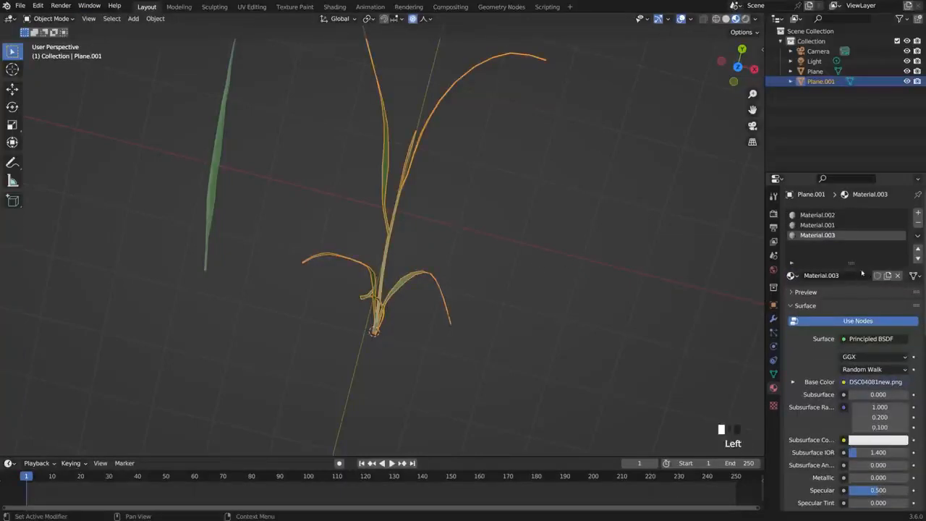
Split the viewport and switch the new area to the Shader Editor with its sidebar hidden.
scroll(383, 239, "up", 2)
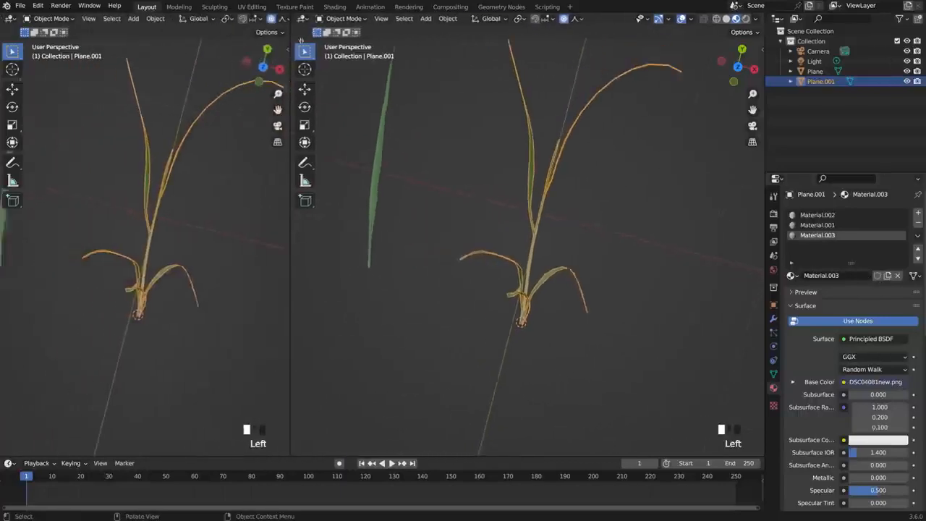
scroll(542, 221, "up", 1)
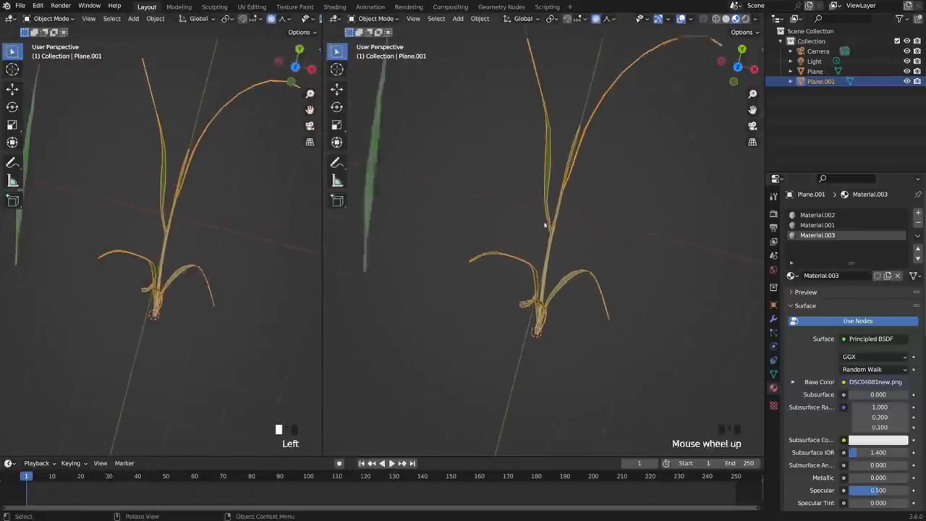
left_click(10, 18)
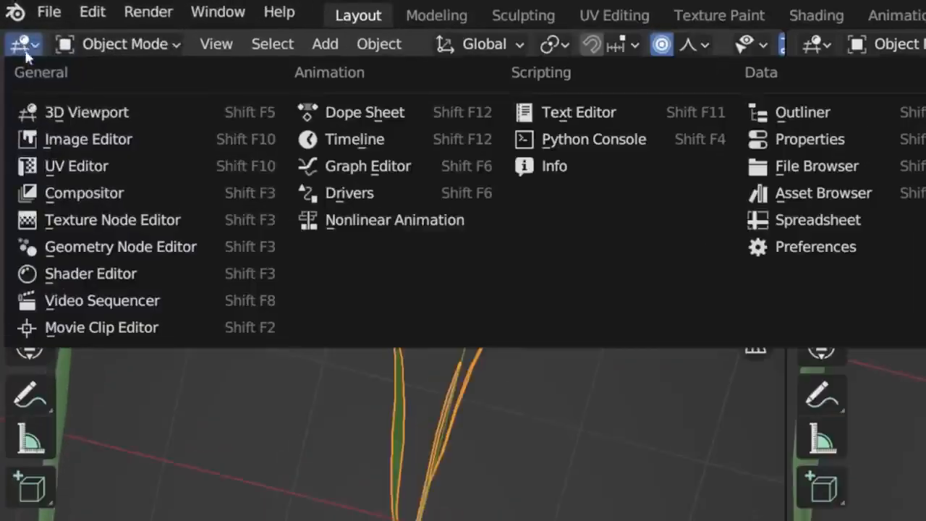
left_click(147, 274)
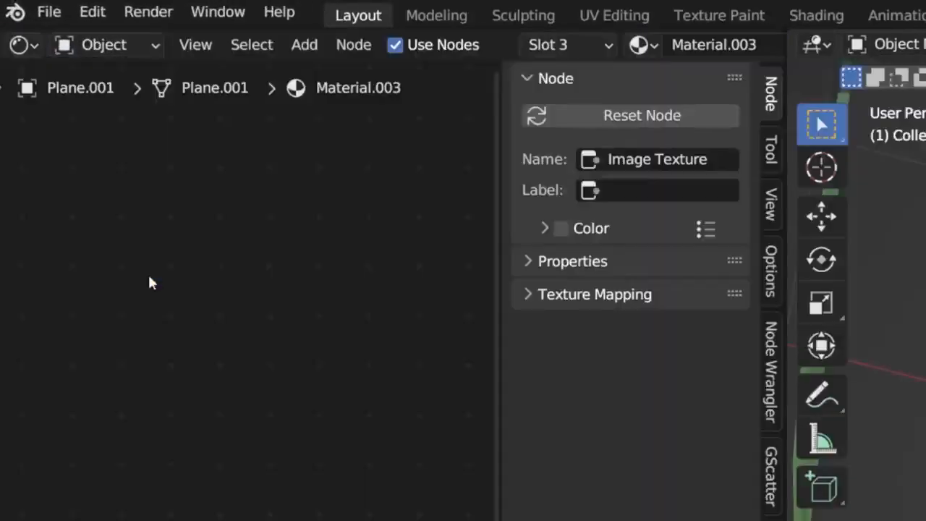
key("n")
Insert a Hue/Saturation/Value node between the image texture and the Principled BSDF base color.
scroll(390, 274, "up", 6)
key("shift+a")
mouse_move(304, 240)
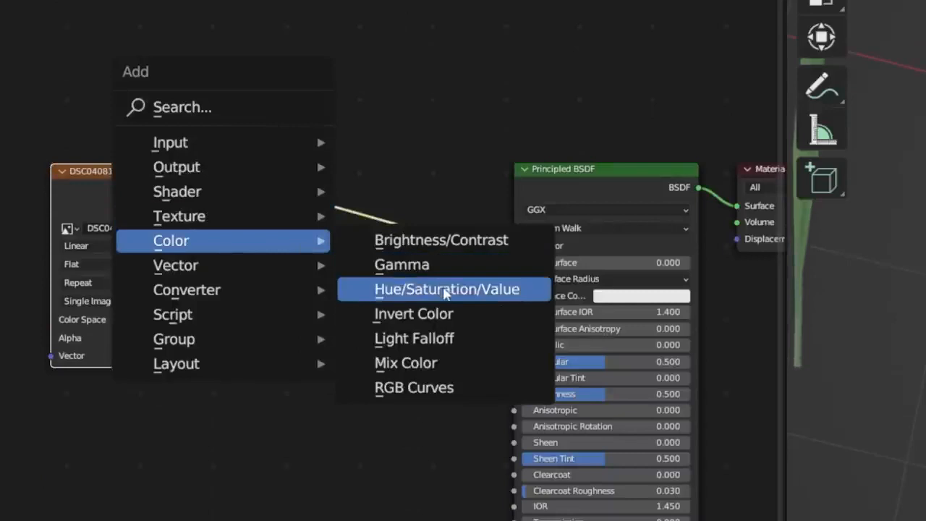
left_click(444, 292)
left_click(369, 253)
Set the Hue/Saturation/Value node to hue 0.46, saturation 0.6 and value 0.4.
scroll(369, 253, "up", 2)
double_click(356, 177)
type("46")
key("Return")
left_click(278, 202)
left_click(279, 201)
left_click(279, 202)
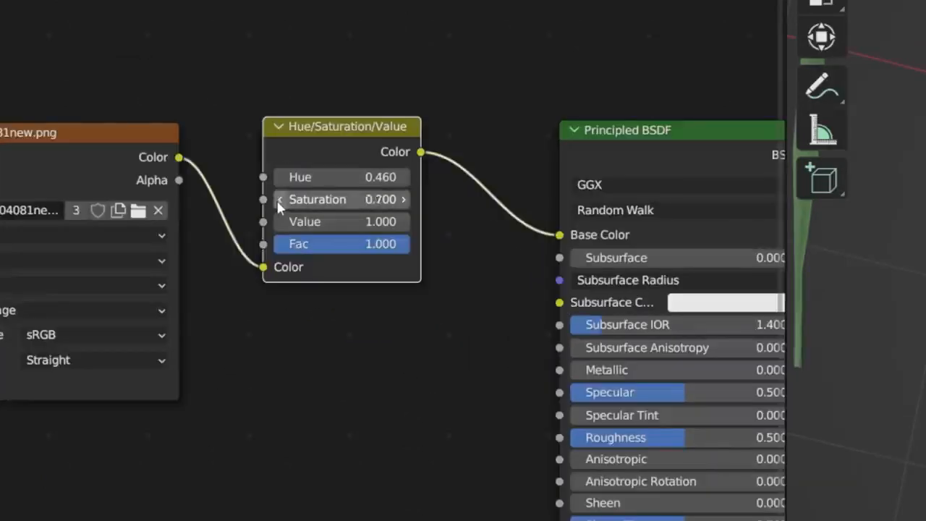
left_click(279, 202)
left_click(280, 223)
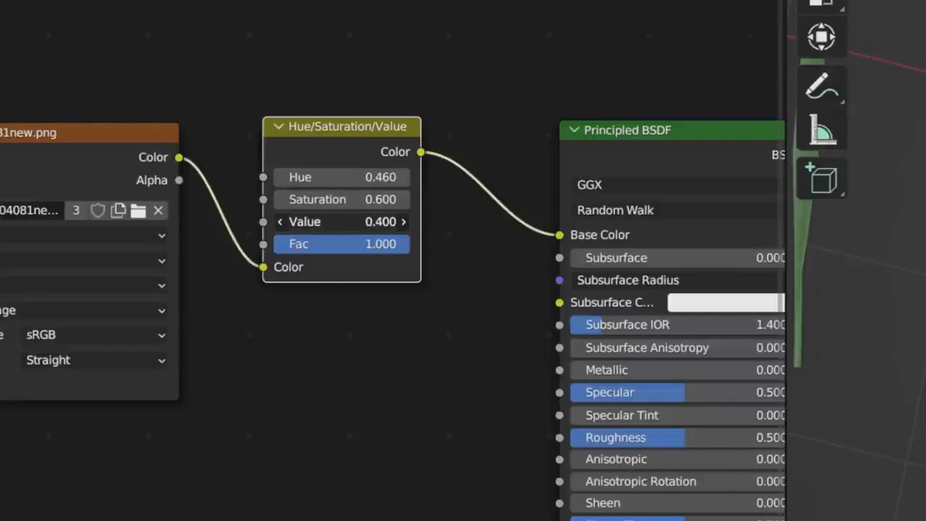
Rotate the joined grass plant freely until its stem stands upright.
middle_click_drag(577, 313, 564, 217)
left_click(537, 209)
key("r")
key("r")
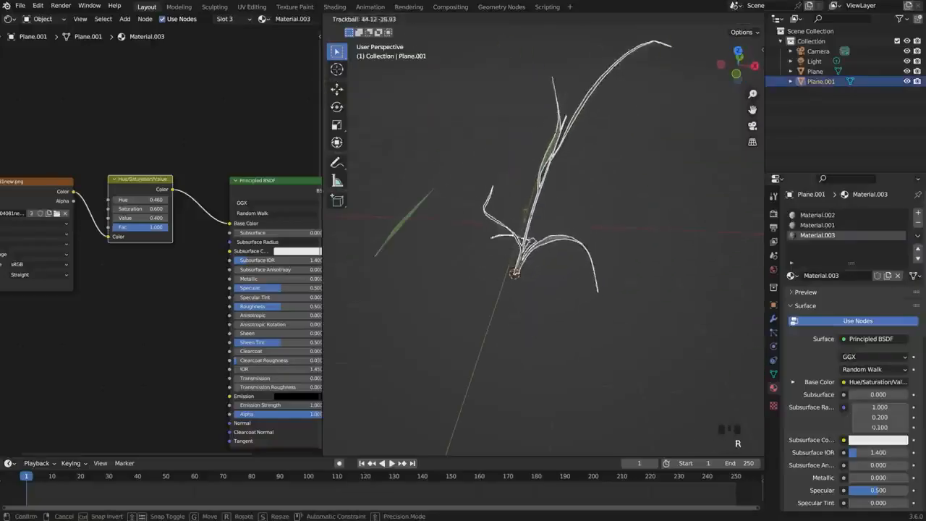
left_click(555, 248)
Move the whole plant mesh in Edit Mode so the base of the stem sits at the world origin.
middle_click_drag(554, 249, 432, 224)
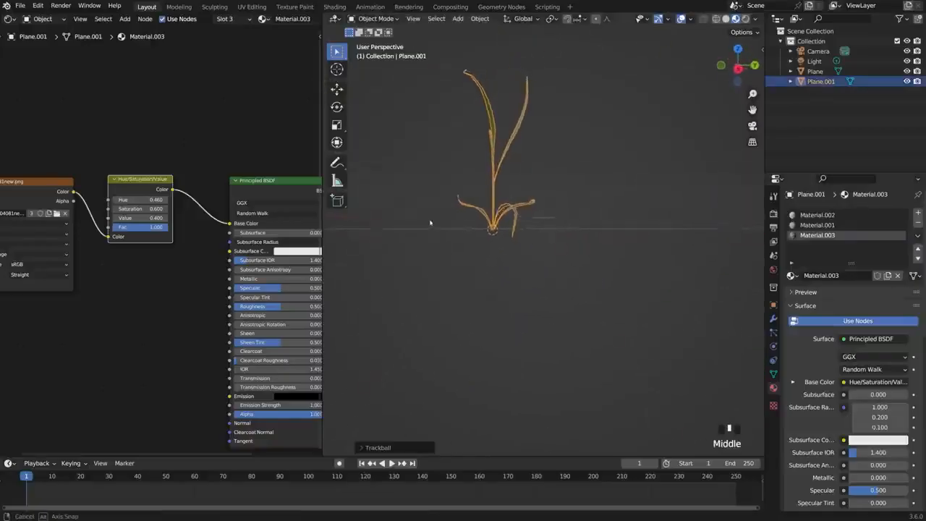
scroll(521, 238, "down", 3)
key("Tab")
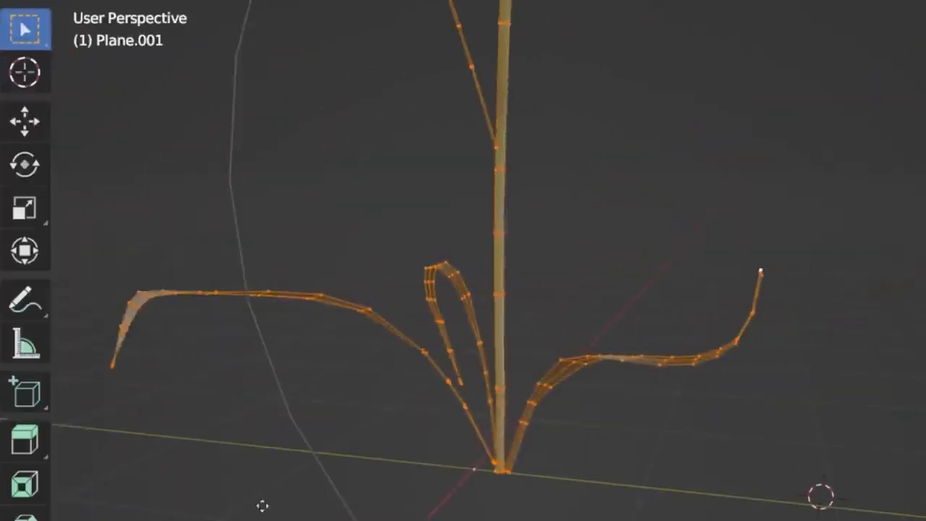
middle_click_drag(263, 506, 347, 515)
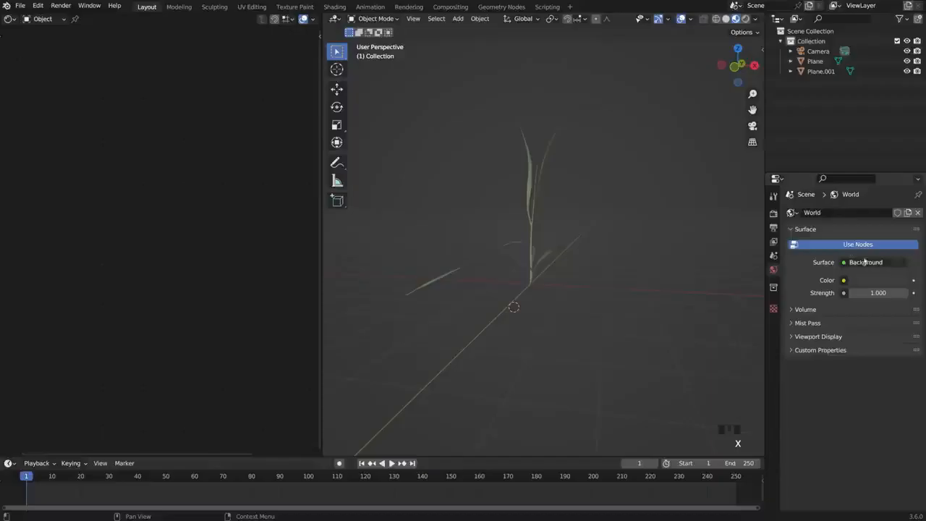
Light the world with an Environment Texture using an outdoor HDRI image and make the render film transparent.
left_click(844, 280)
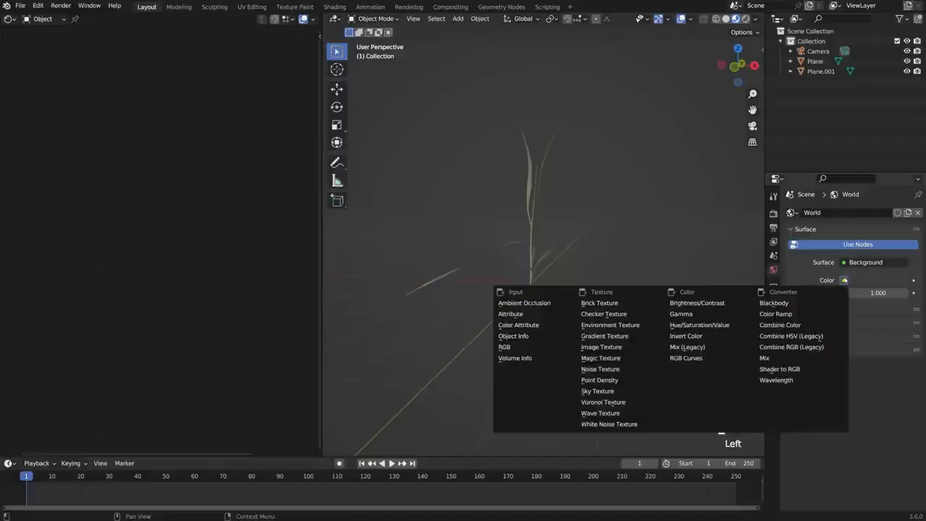
left_click(624, 324)
left_click(910, 292)
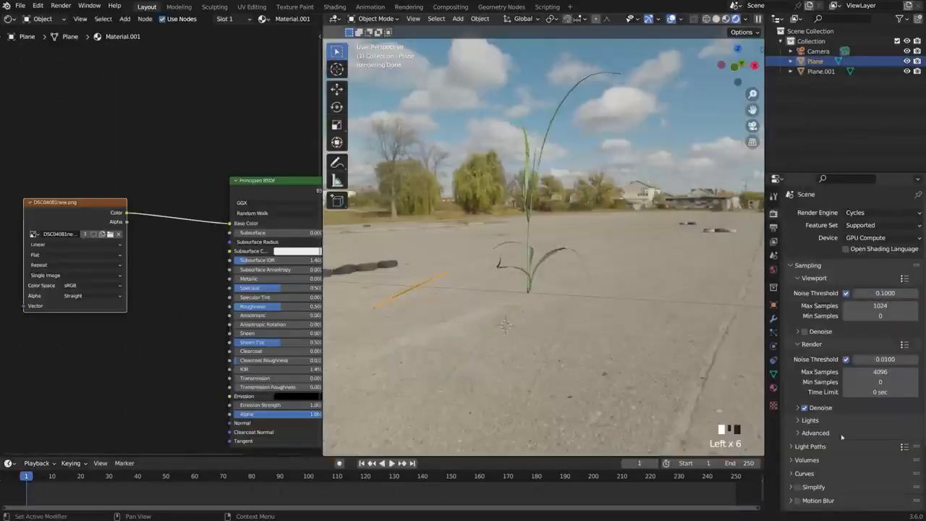
scroll(842, 433, "down", 5)
left_click(804, 472)
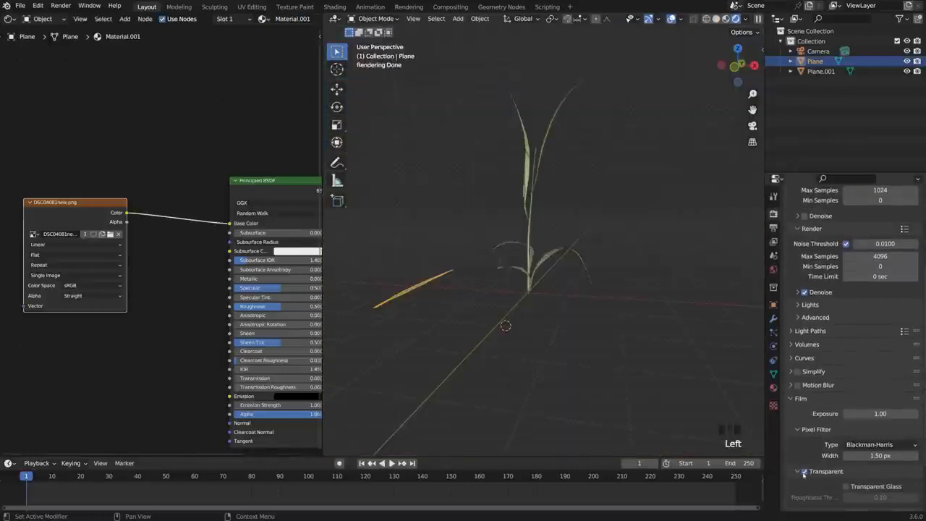
Rotate the duplicated grass blade freely to stand beside the stem and bend its tip in Edit Mode with proportional rotation.
key("r")
key("r")
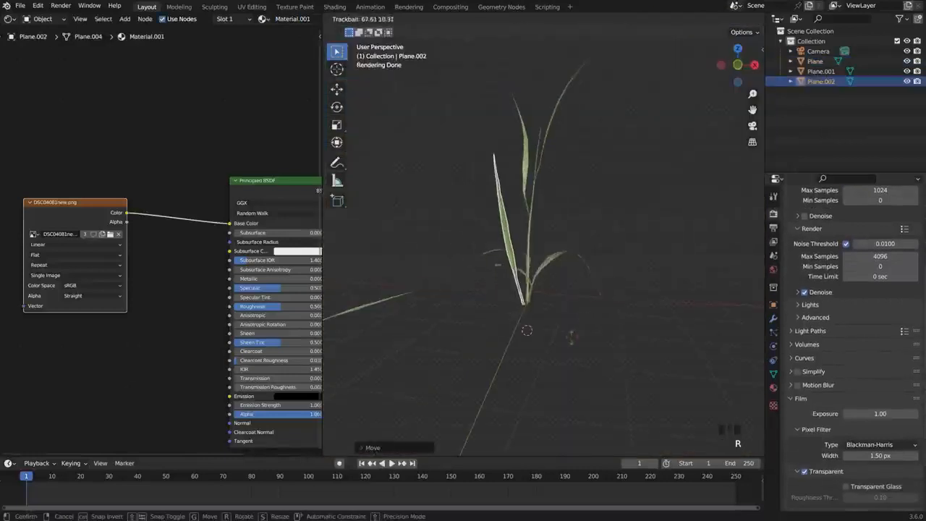
left_click(571, 314)
key("Tab")
key("r")
key("r")
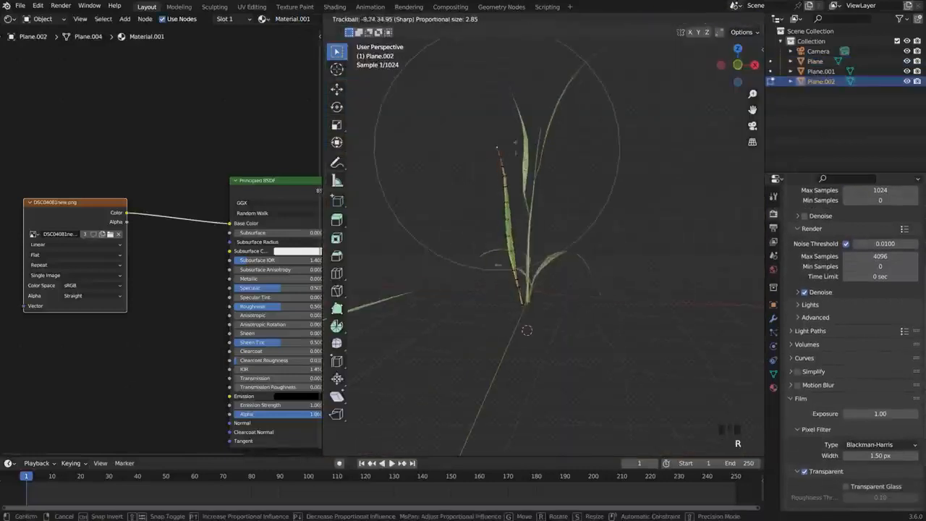
key("Return")
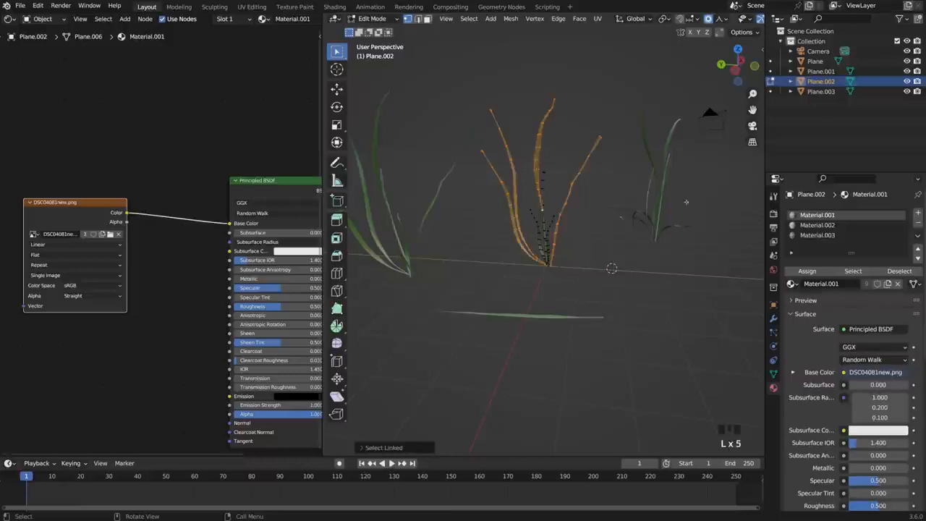
Choose the Material.003 slot for the selected blades of the middle plant and return to Object Mode.
left_click(816, 235)
key("Tab")
middle_click_drag(506, 246, 397, 242)
scroll(396, 242, "down", 3)
middle_click_drag(451, 227, 424, 234)
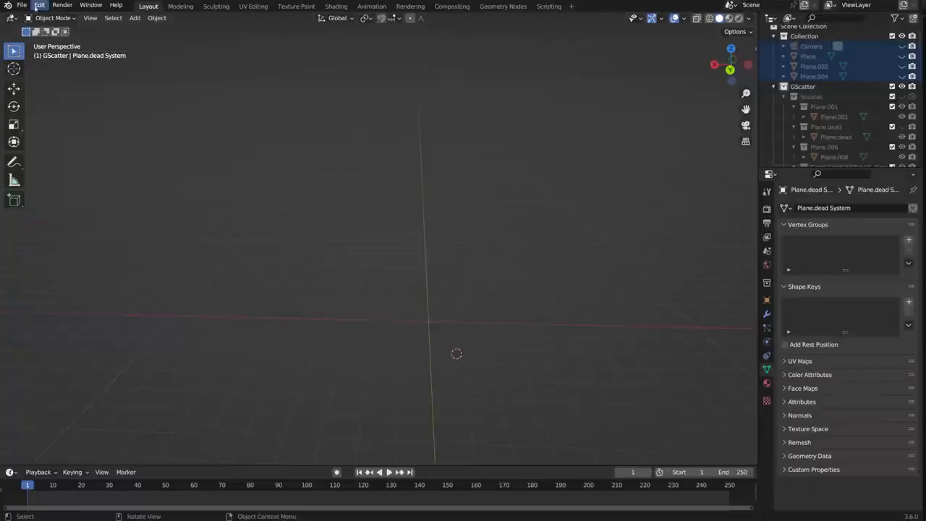
Install the add-on file gscatter-0.11.0.zip through the preferences.
left_click(37, 6)
left_click(116, 149)
left_click(330, 174)
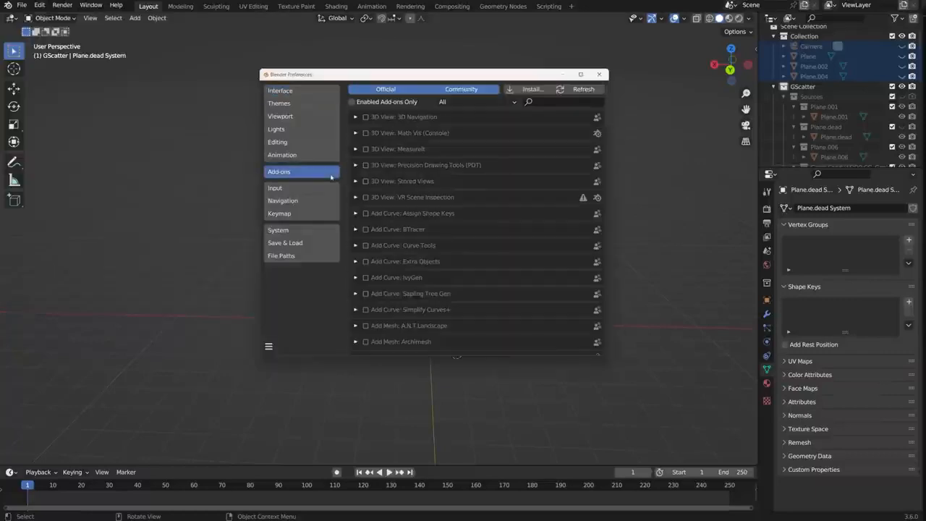
left_click(532, 89)
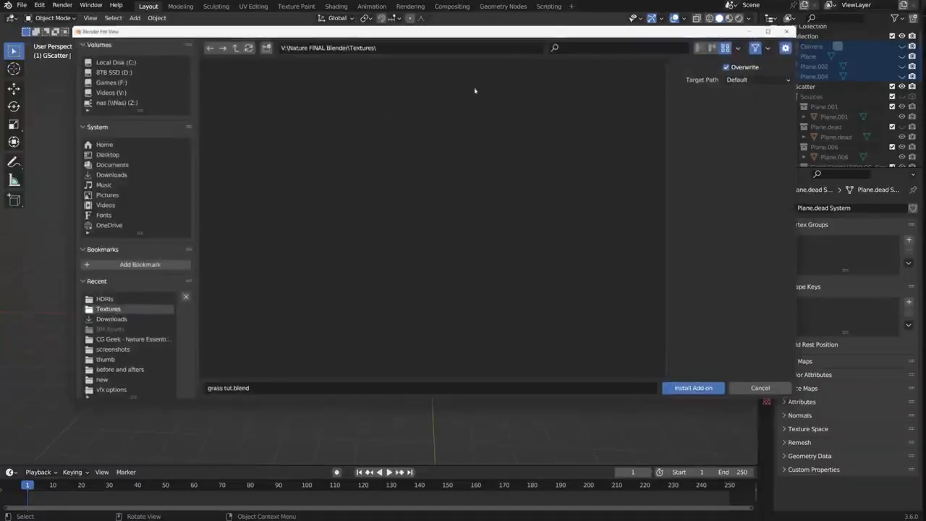
left_click(252, 84)
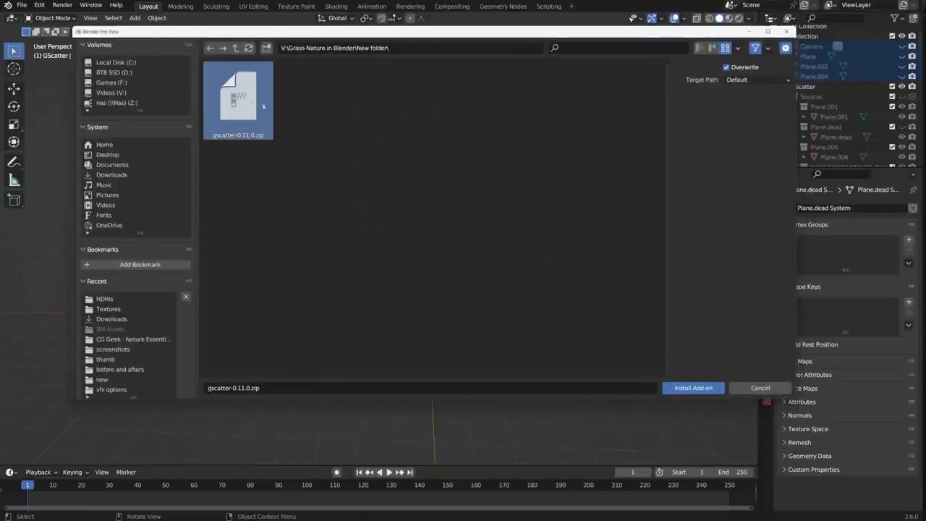
left_click(721, 389)
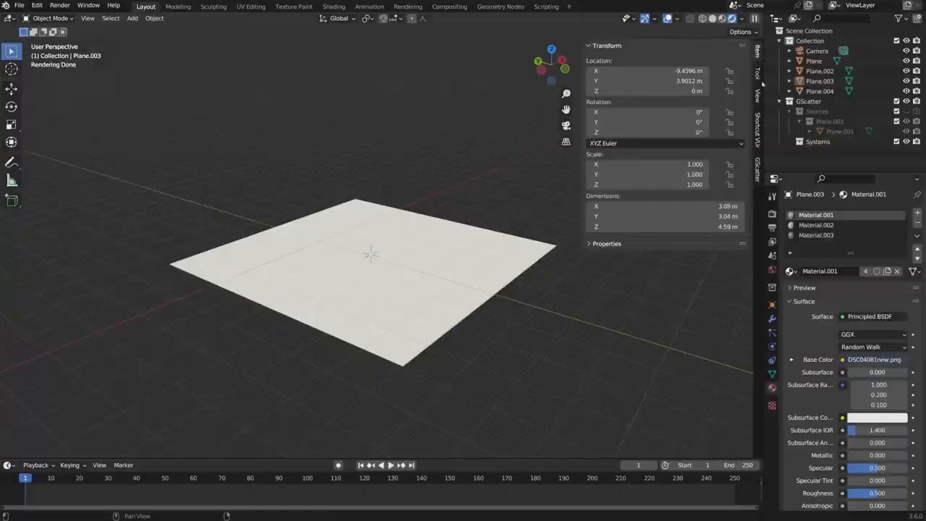
Set the ground plane as the GScatter emitter and apply the grass plant's rotation and scale.
left_click(758, 168)
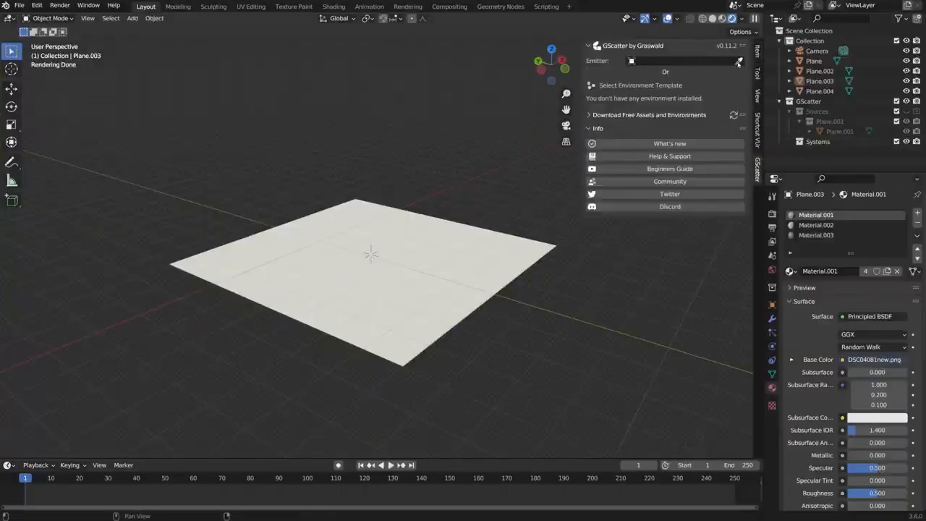
left_click(464, 256)
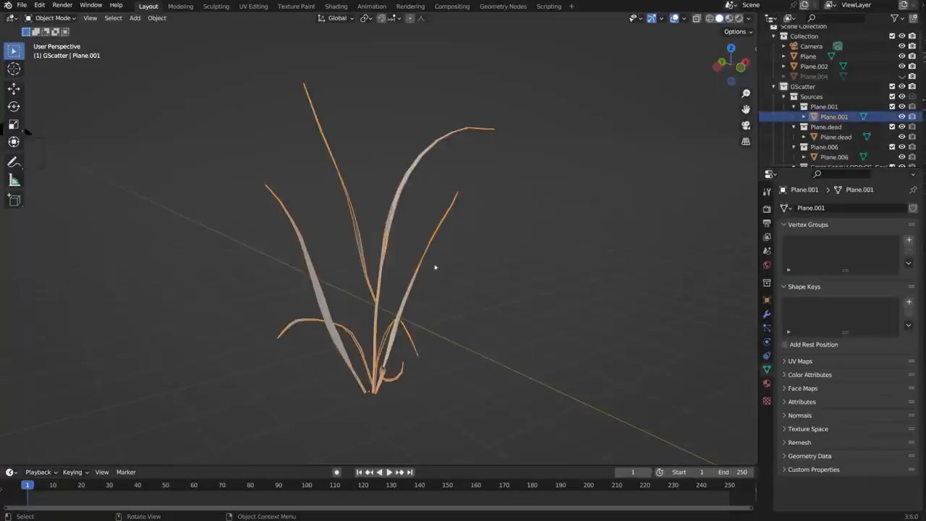
key("ctrl+a")
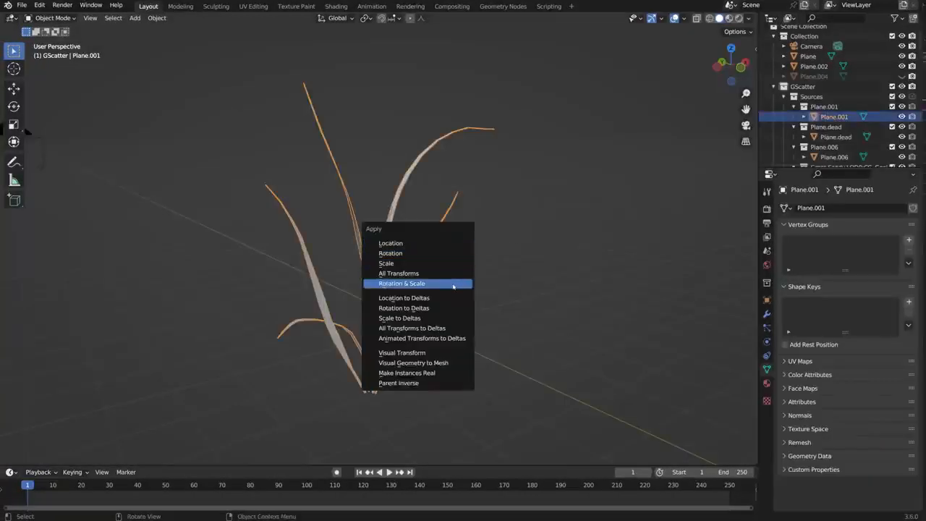
left_click(453, 286)
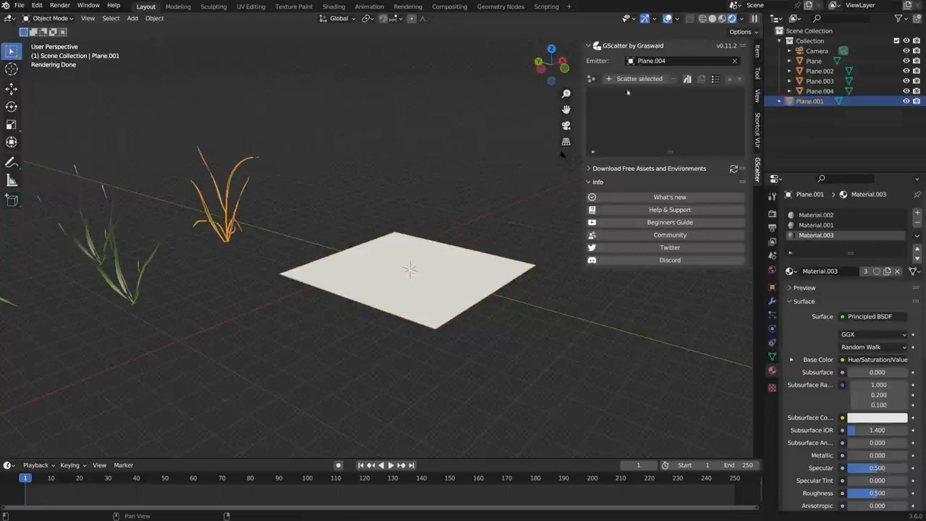
Scatter the selected grass plant over the ground plane with GScatter.
left_click(635, 79)
scroll(492, 281, "up", 1)
key("alt+a")
mouse_move(457, 292)
middle_mouse_down("shift")
mouse_move(431, 310)
mouse_move(453, 293)
middle_mouse_up("shift")
middle_click_drag(532, 148, 546, 134)
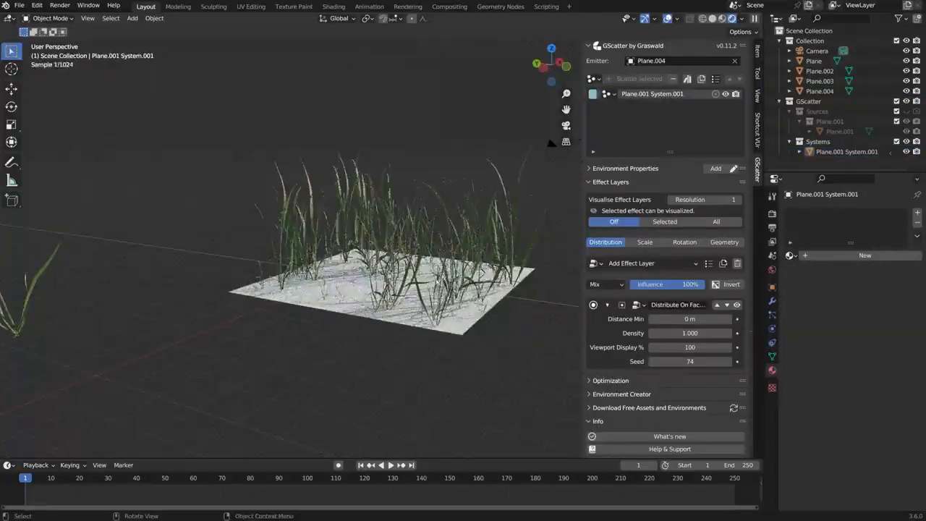
Look through the grass scatter's scale and rotation settings and set its distribution density to 7.2.
left_click(645, 242)
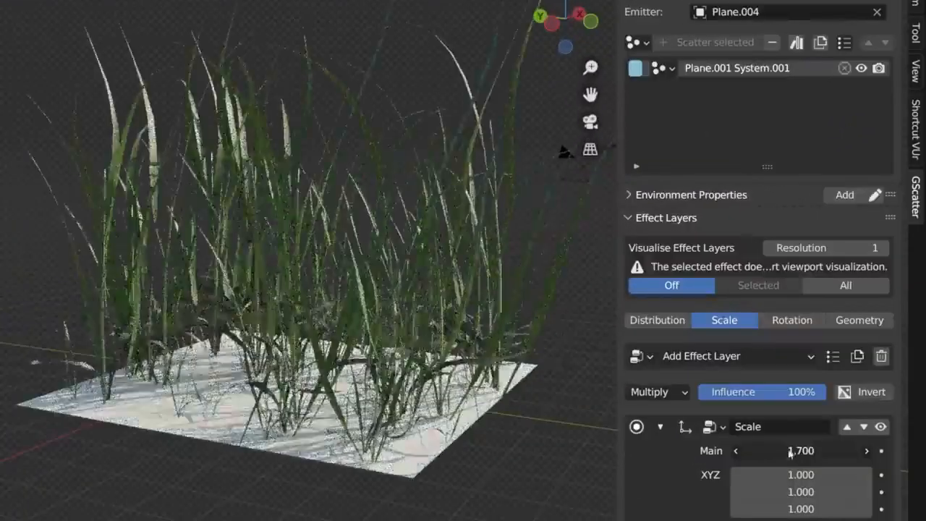
left_click(685, 242)
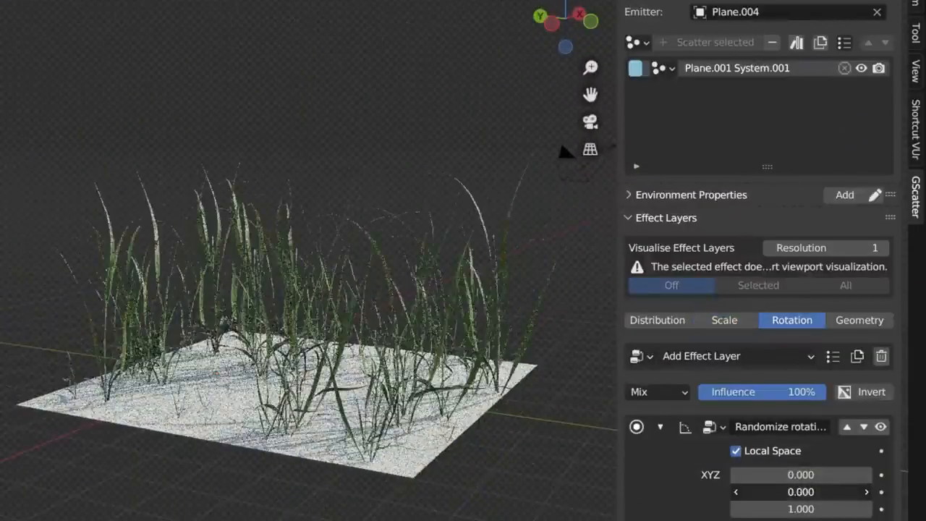
left_click(678, 327)
left_click_drag(782, 475, 840, 474)
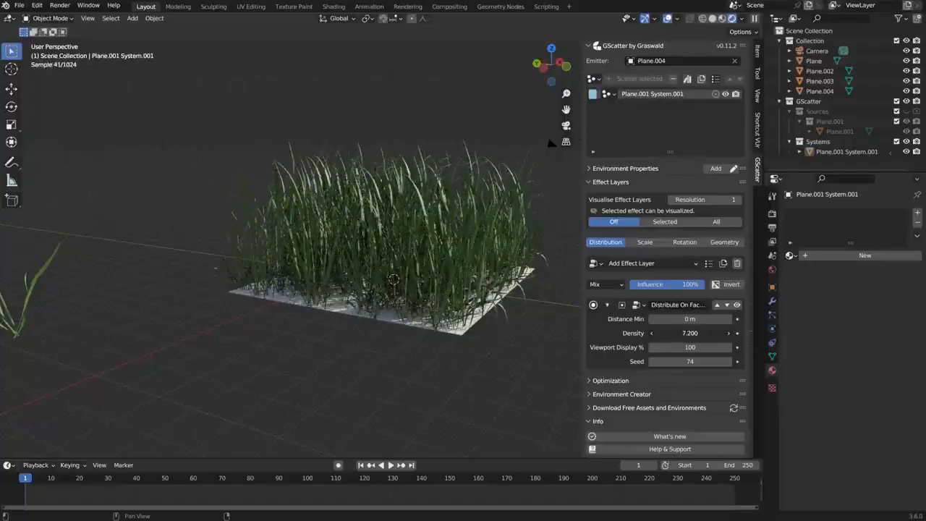
key("n")
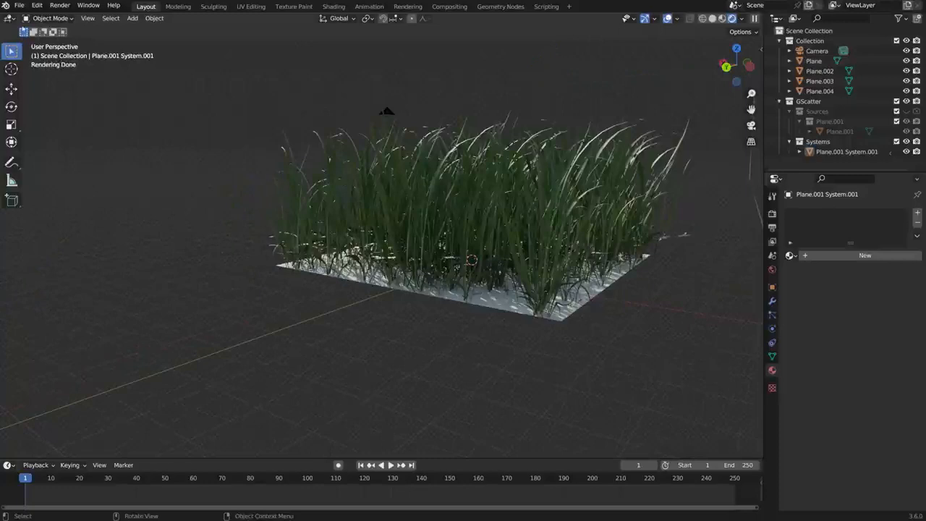
Split off a Shader Editor beside the viewport and show the material of grass plant Plane.003 in it.
left_click_drag(4, 16, 399, 80)
scroll(571, 195, "up", 3)
middle_click_drag(572, 195, 550, 189)
left_click(8, 19)
left_click(37, 112)
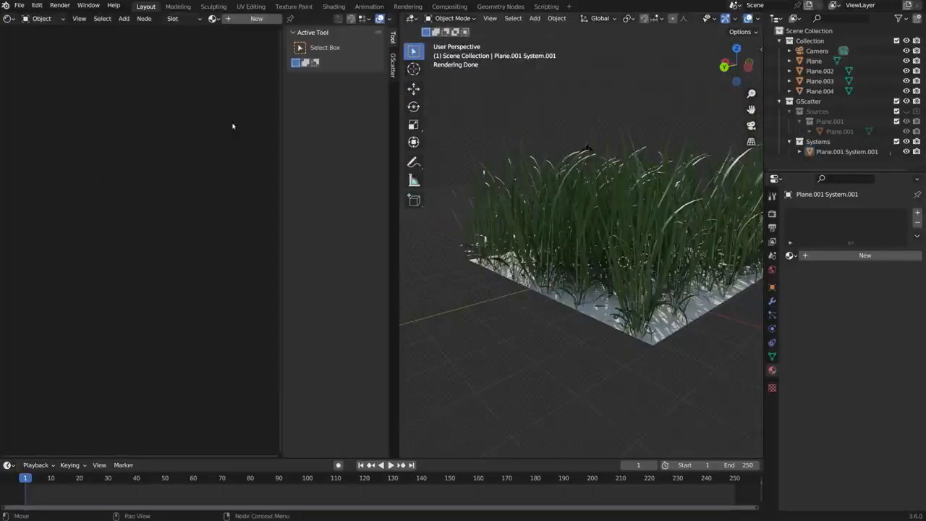
key("n")
left_click(821, 81)
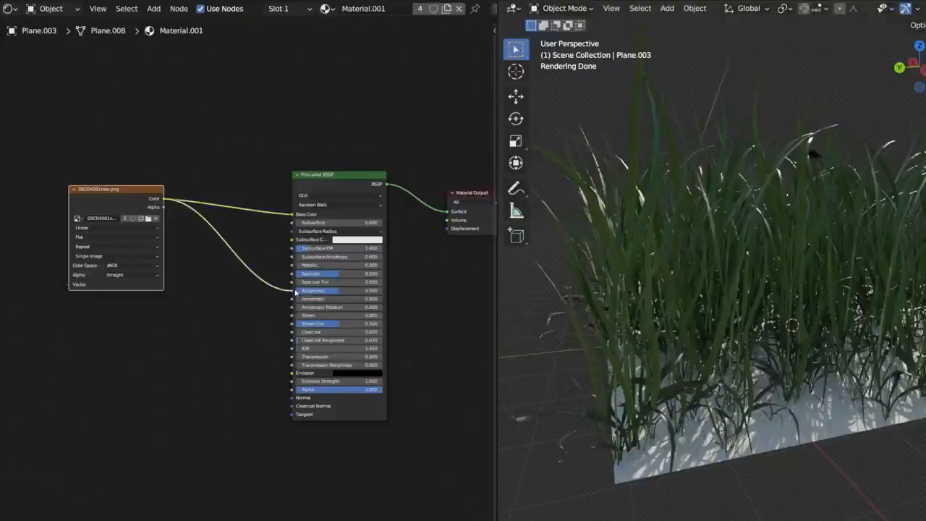
Connect the image texture color to the Principled BSDF roughness and insert a Color Ramp node into that link.
left_click_drag(295, 292, 293, 290)
key("shift+a")
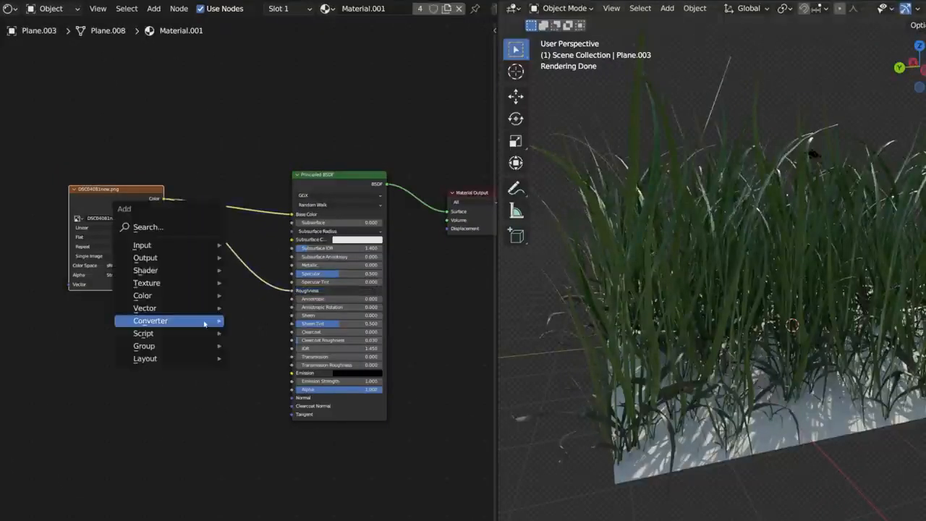
mouse_move(206, 323)
left_click(282, 346)
left_click(194, 242)
Adjust the Color Ramp to run from grey to black, with the black stop at position 0.283.
left_click_drag(203, 290, 230, 291)
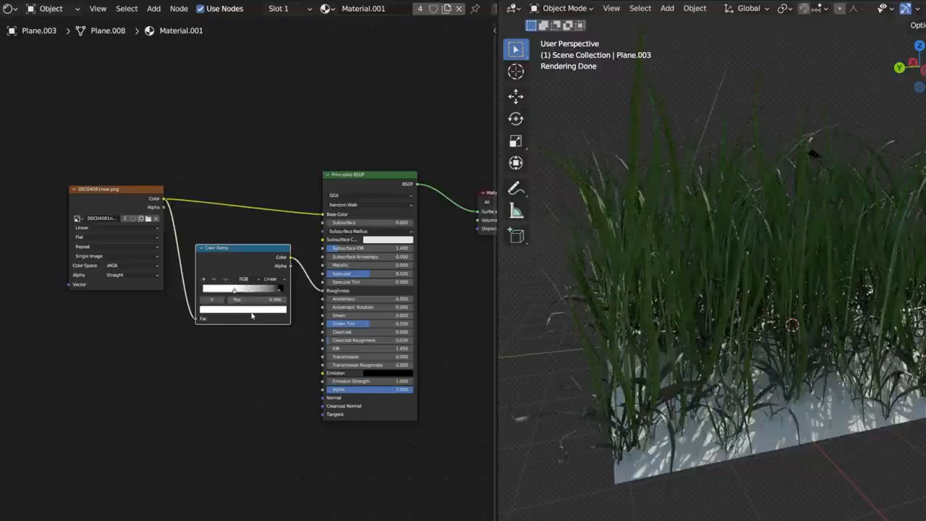
left_click(252, 311)
left_click_drag(264, 233, 267, 226)
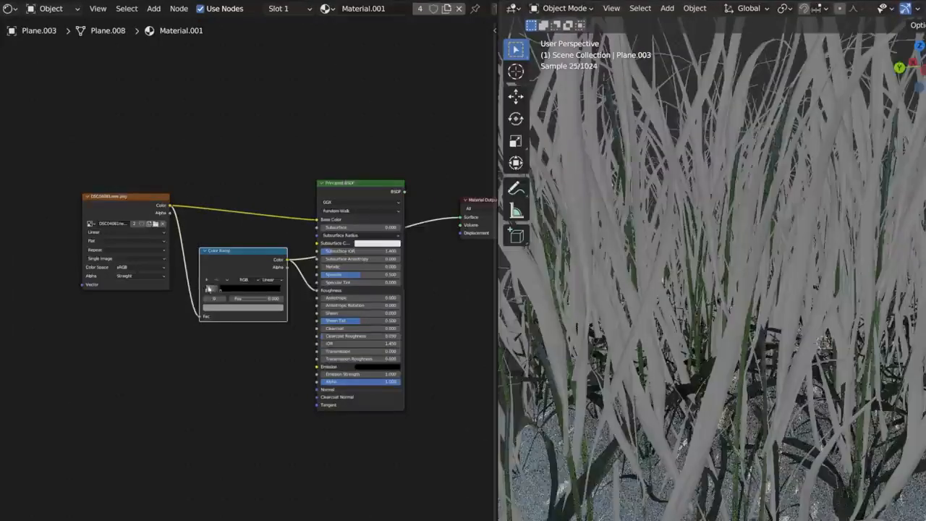
left_click_drag(208, 289, 231, 289)
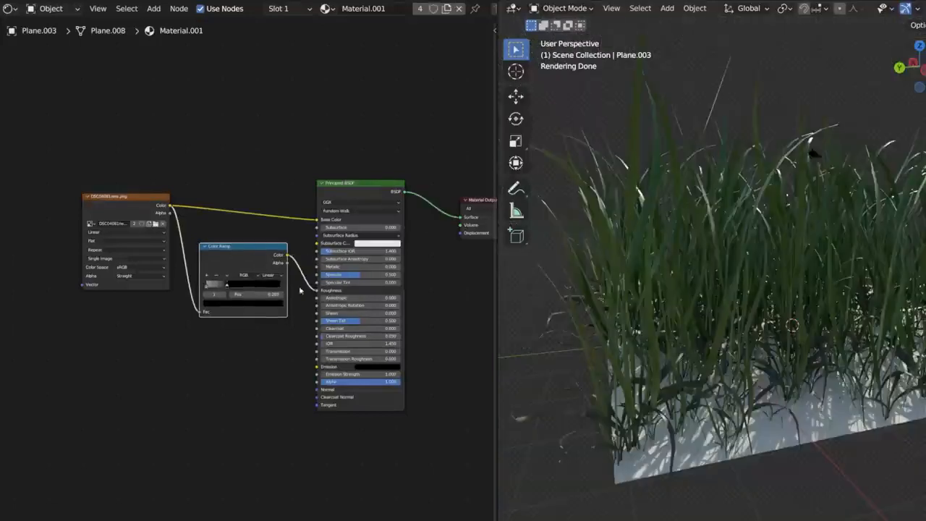
Connect the image texture color to the Principled BSDF normal and insert a Bump node into that link.
left_click_drag(178, 209, 181, 203)
left_click_drag(316, 390, 317, 390)
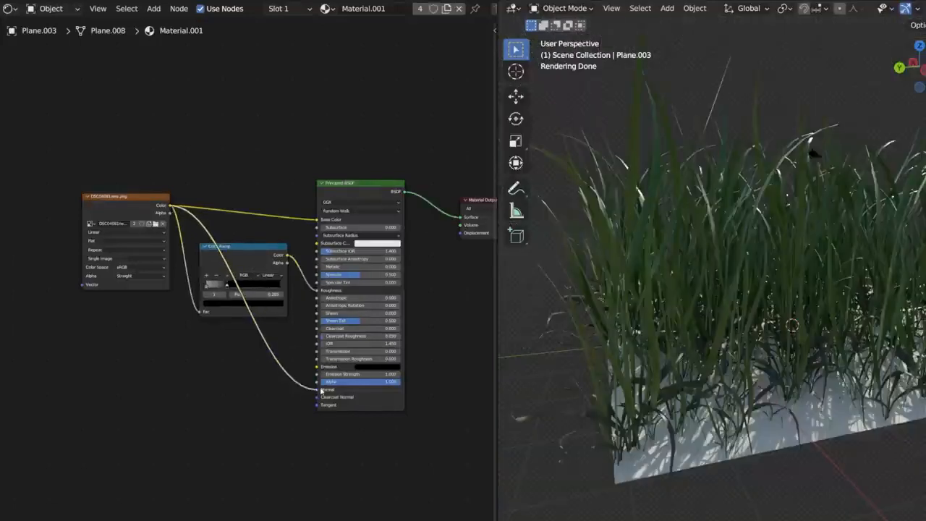
key("shift+a")
mouse_move(205, 394)
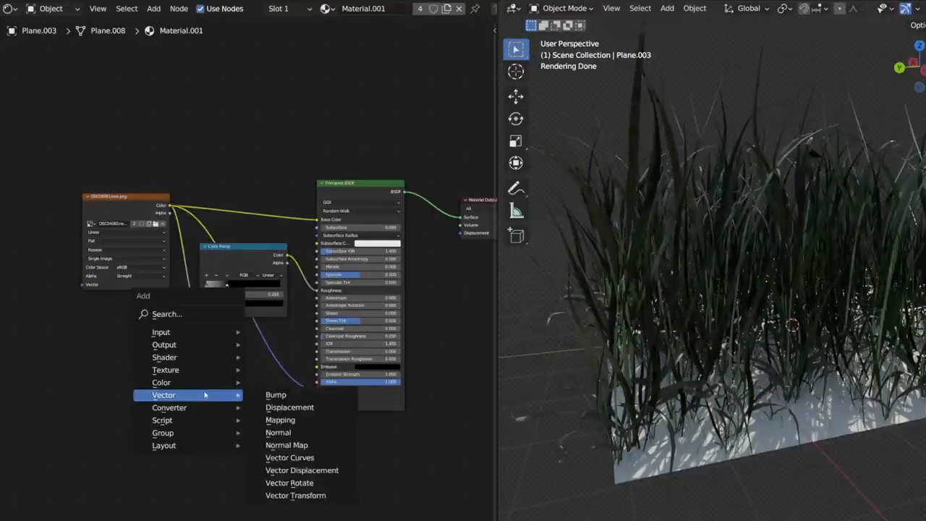
left_click(267, 395)
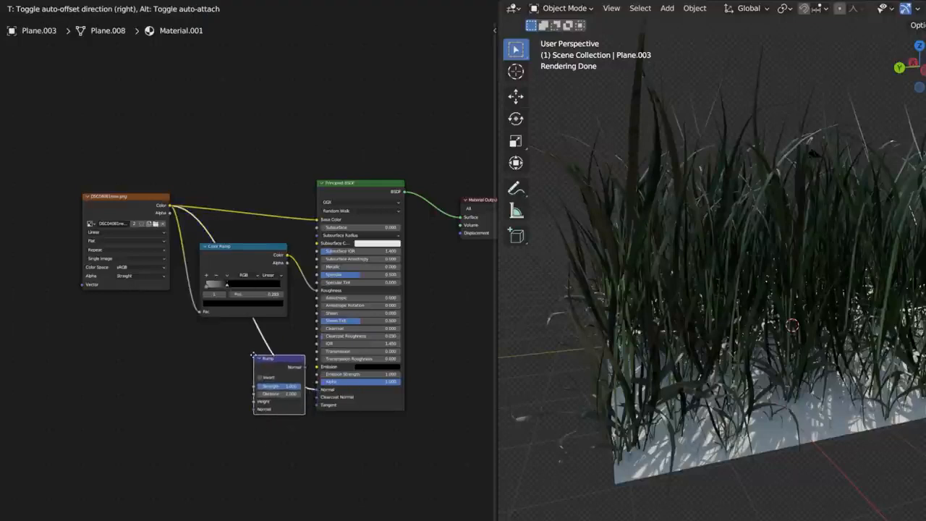
left_click(236, 355)
Feed the image color into the Bump node's Height input and set the bump strength to 0.2.
scroll(251, 396, "up", 4)
mouse_move(232, 454)
left_mouse_down()
mouse_move(224, 450)
mouse_move(232, 443)
left_mouse_up()
double_click(281, 422)
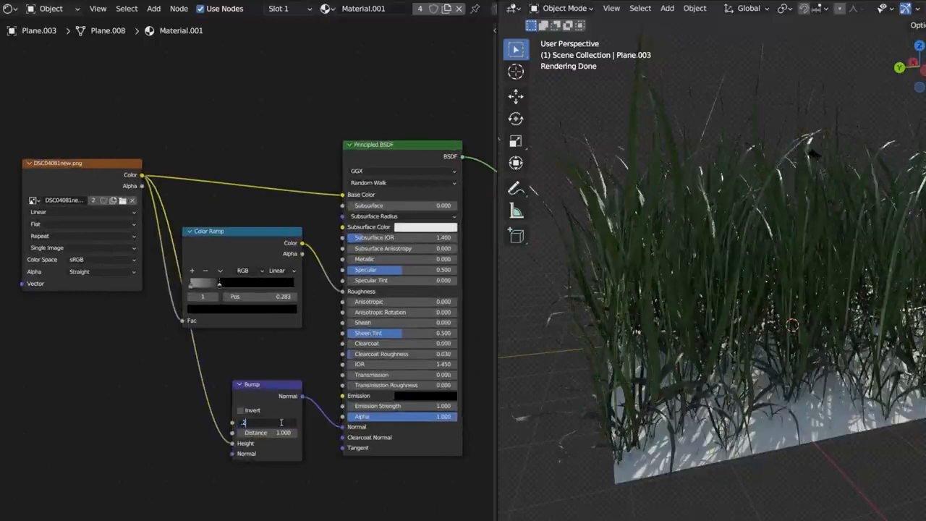
key("Return")
Insert an Add Shader node between the Principled BSDF and the Material Output.
key("shift+a")
mouse_move(355, 188)
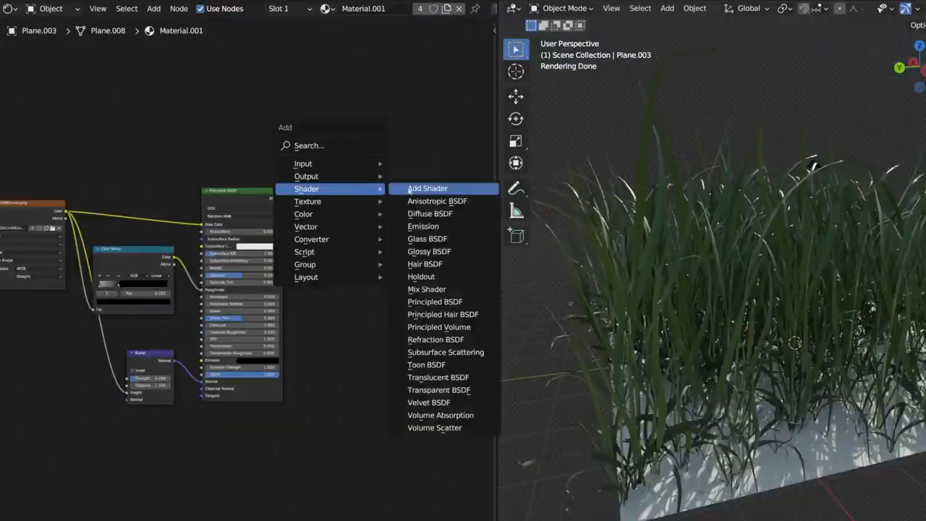
left_click(428, 188)
left_click(385, 206)
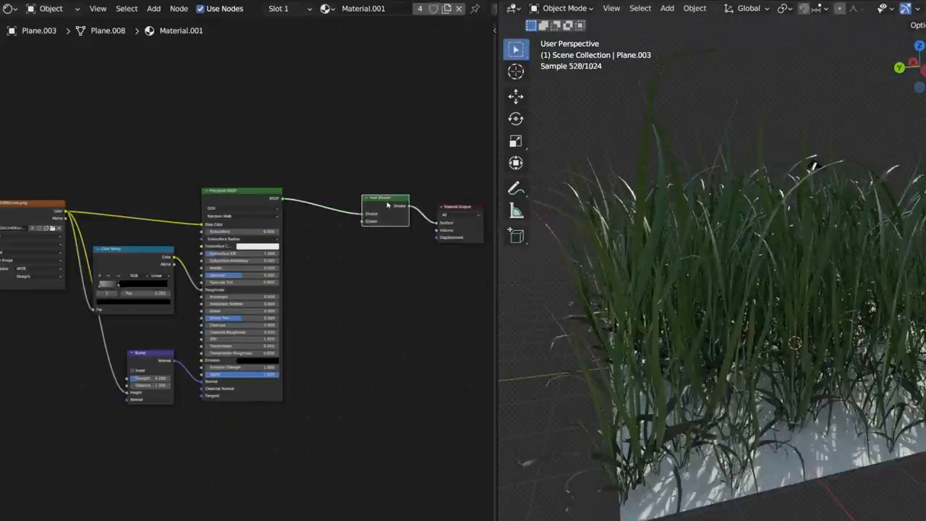
Add a Translucent BSDF node and connect it to the free shader input of the Add Shader node.
key("shift+a")
mouse_move(213, 166)
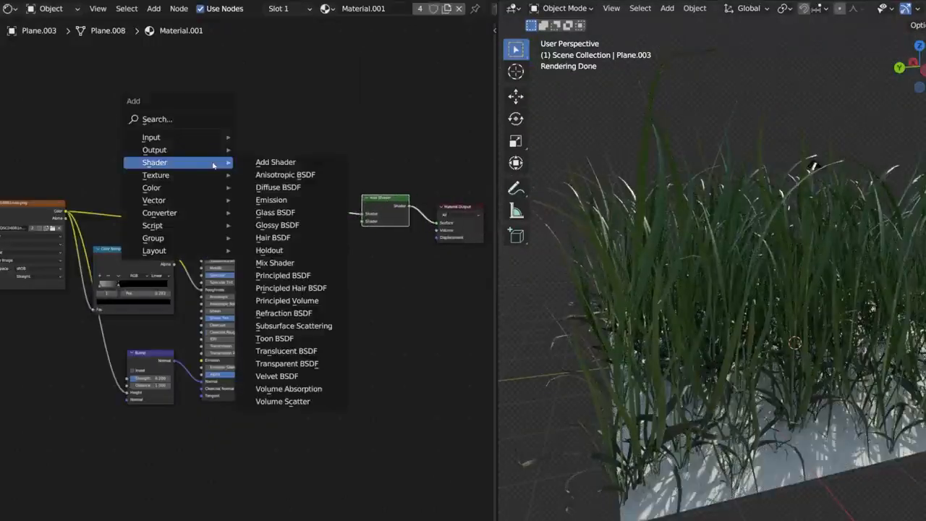
left_click(330, 354)
left_click(354, 271)
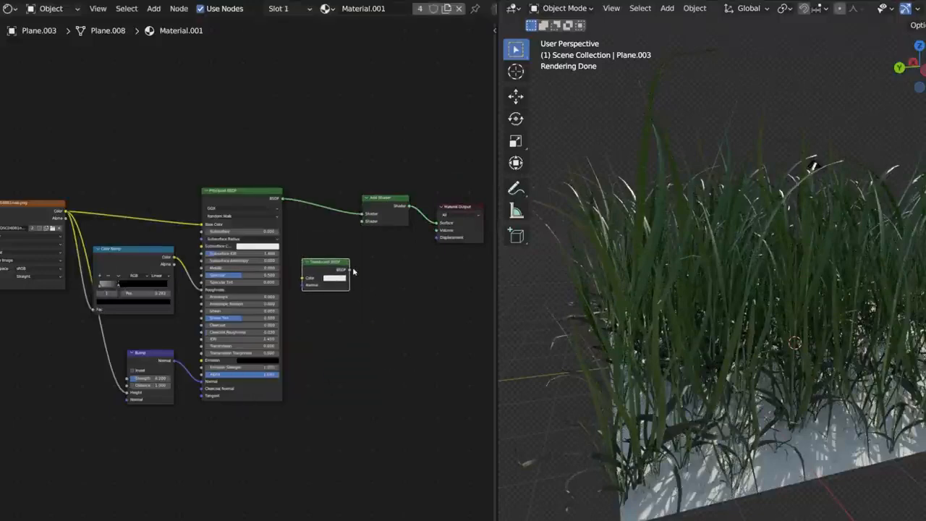
left_click_drag(362, 233, 362, 221)
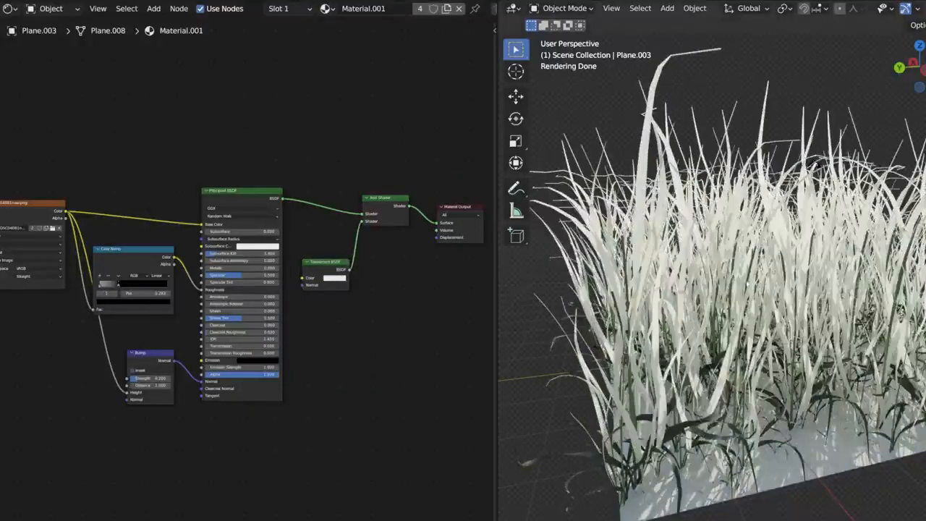
Connect the Bump output to the Translucent BSDF's Normal input and the image texture color to its Color input.
mouse_move(172, 359)
left_mouse_down()
mouse_move(201, 361)
mouse_move(179, 363)
left_mouse_up()
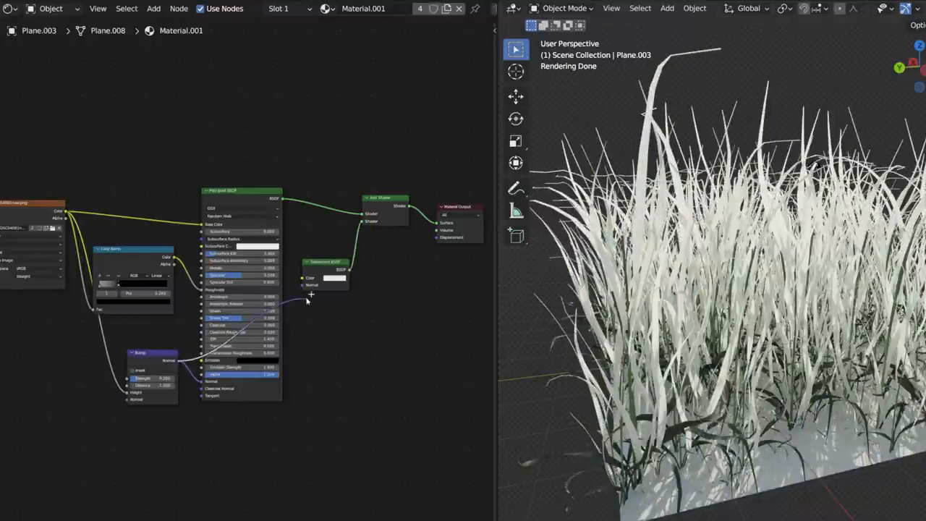
left_click_drag(305, 289, 304, 285)
left_click_drag(222, 212, 304, 279)
middle_click_drag(345, 312, 273, 304)
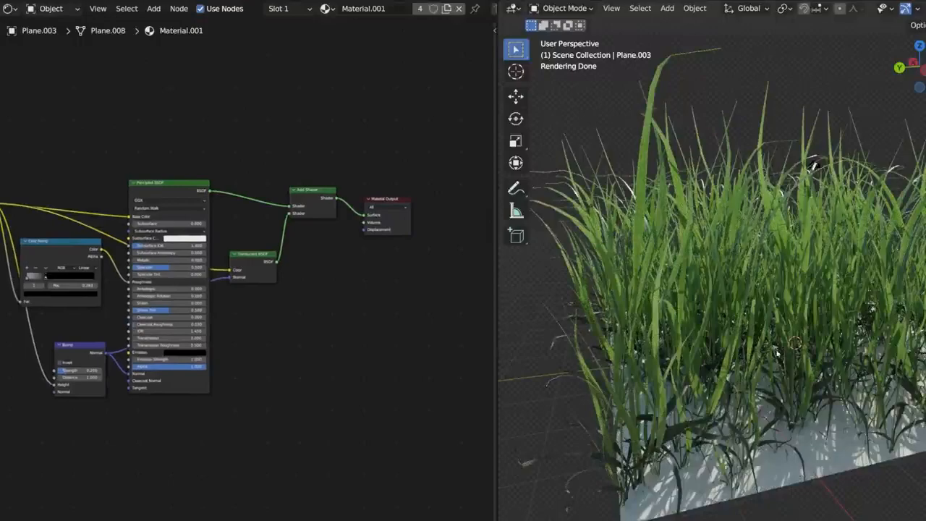
middle_click_drag(777, 353, 818, 352)
left_click_drag(443, 309, 278, 188)
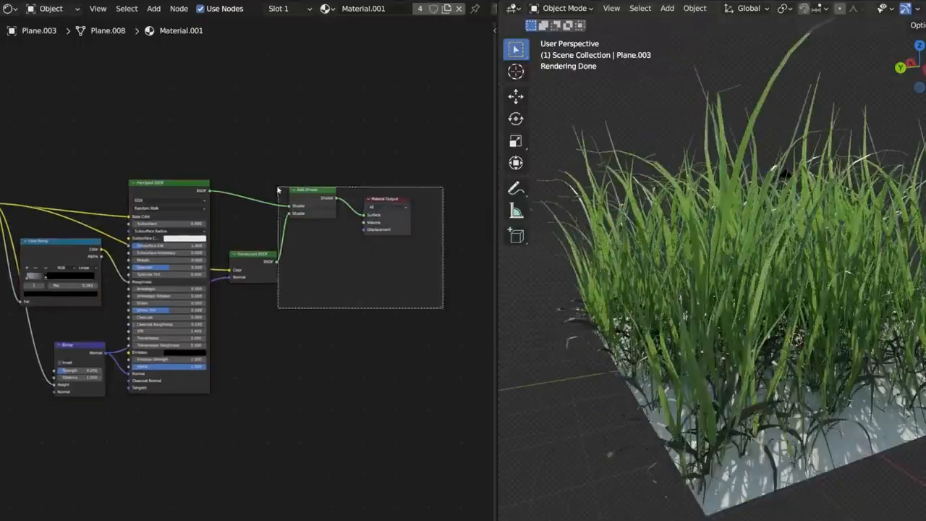
Insert a Hue/Saturation/Value node into the color link that feeds the Translucent BSDF.
key("shift+a")
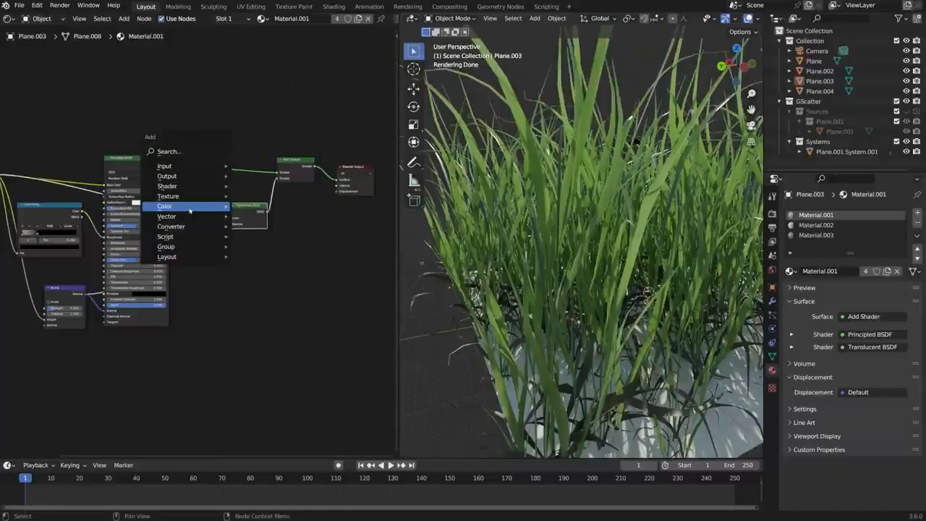
mouse_move(204, 208)
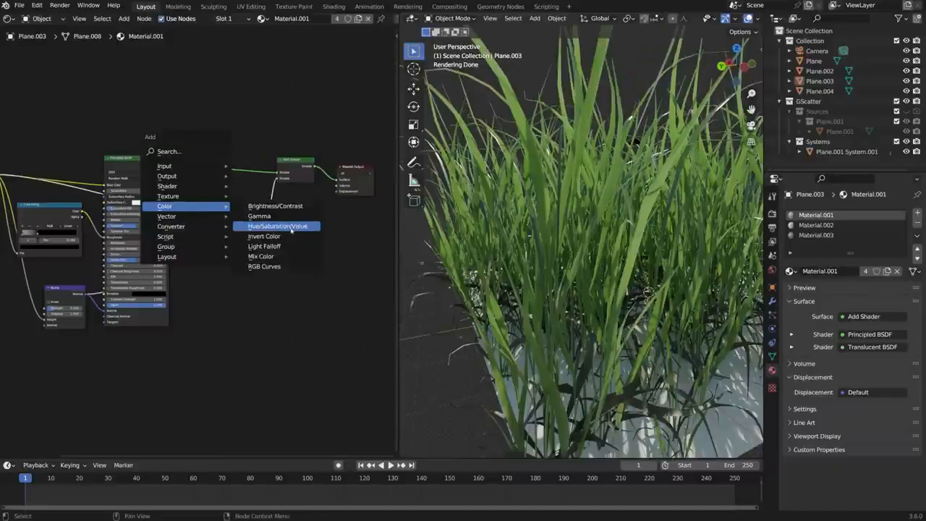
left_click(291, 230)
scroll(239, 217, "down", 1)
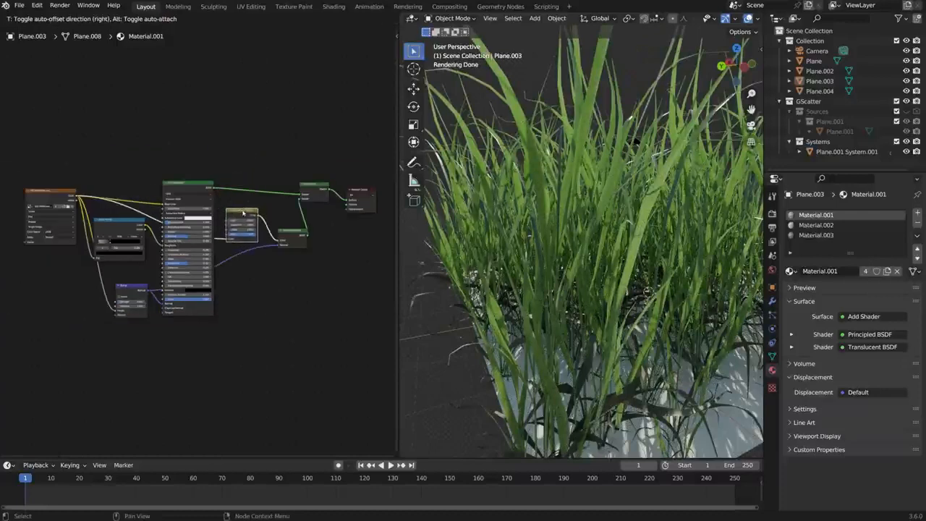
left_click(243, 212)
Set the Hue/Saturation/Value node's hue to 0.48 and raise its saturation and value slightly.
double_click(262, 208)
type("0.5")
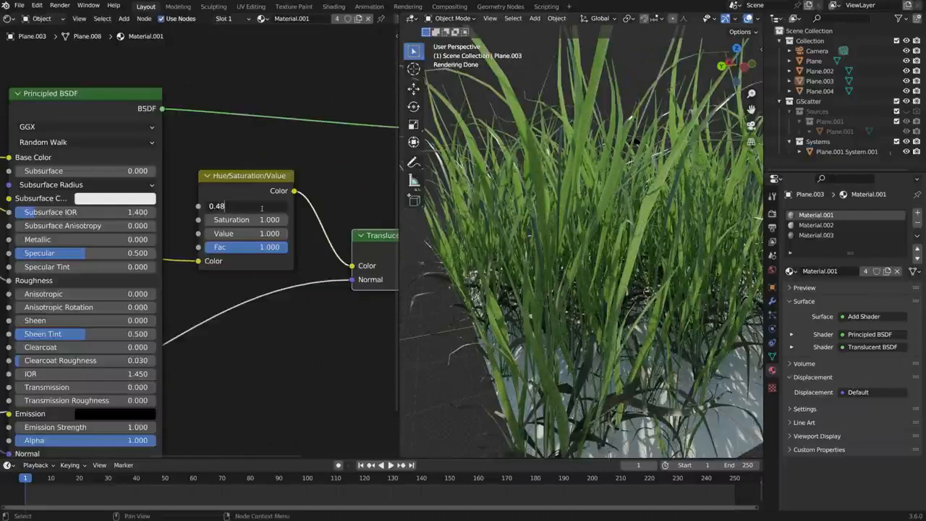
key("Return")
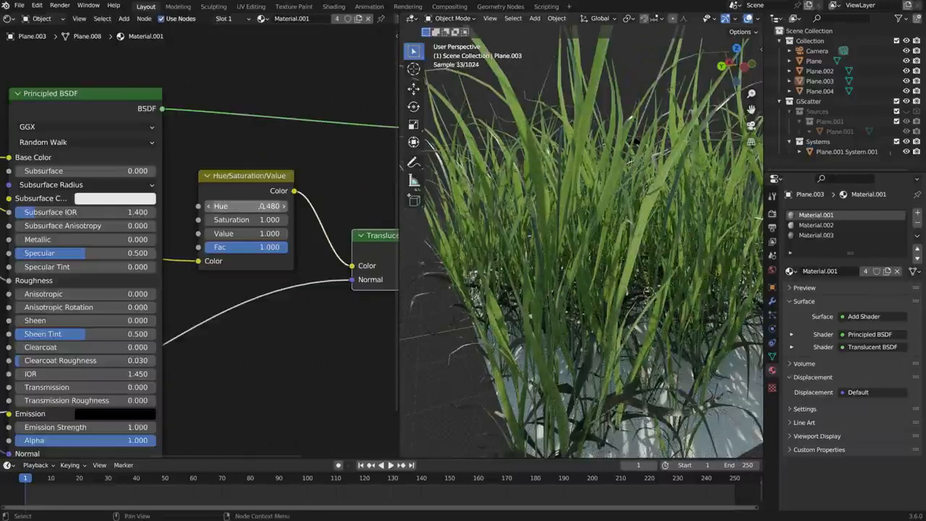
left_click(285, 222)
left_click(285, 234)
left_click(285, 233)
left_click(285, 233)
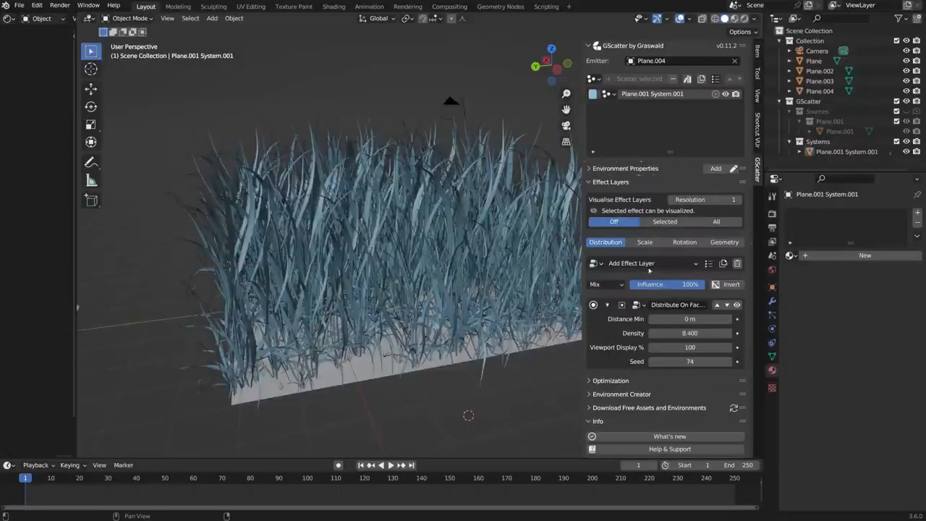
Add a Musgrave mask to the grass system's distribution and visualise the selected effect layer.
left_click(651, 264)
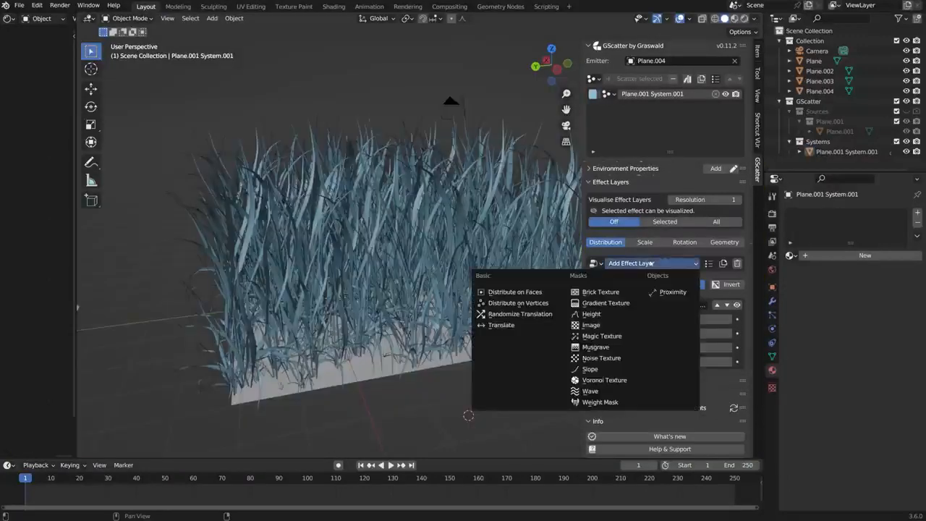
left_click(632, 348)
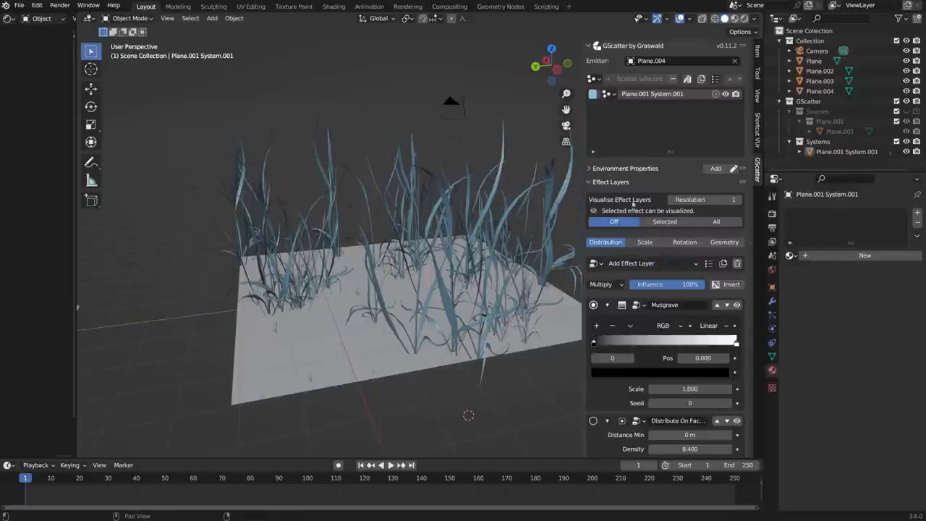
left_click(676, 222)
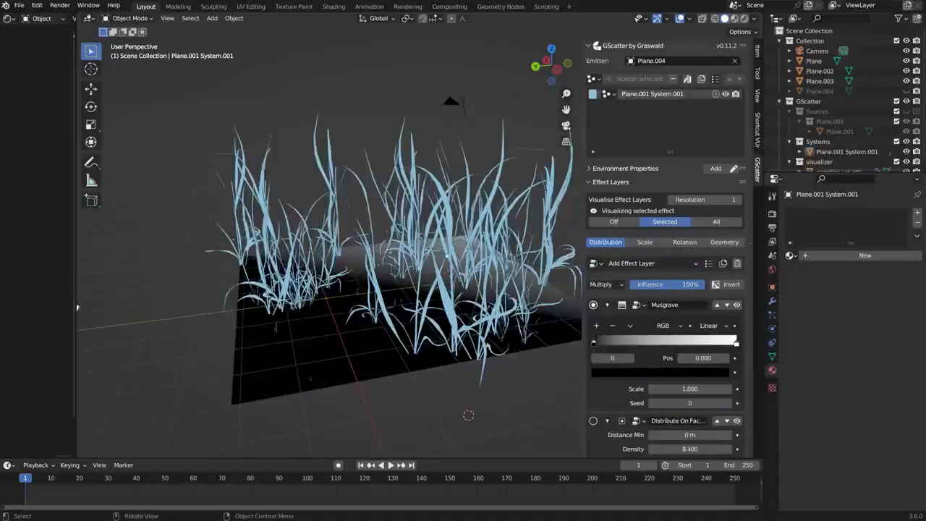
Subdivide the ground plane's mesh four times in Edit Mode.
left_click(358, 365)
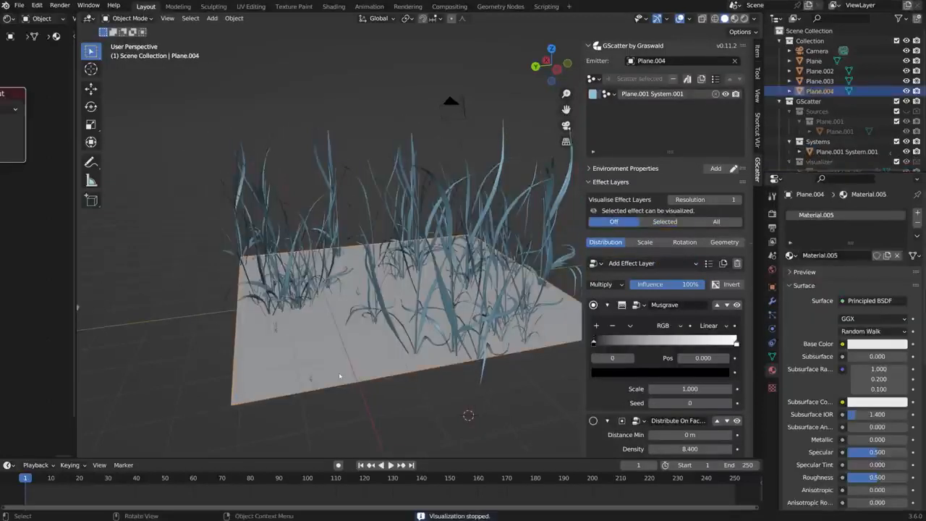
key("Tab")
right_click(339, 362)
left_click(315, 299)
right_click(314, 299)
left_click(314, 299)
right_click(314, 300)
left_click(314, 299)
right_click(314, 300)
left_click(314, 300)
key("Tab")
Visualise the selected effect layer again and set the Musgrave mask's scale to 0.5.
left_click(677, 222)
left_click_drag(691, 389, 671, 390)
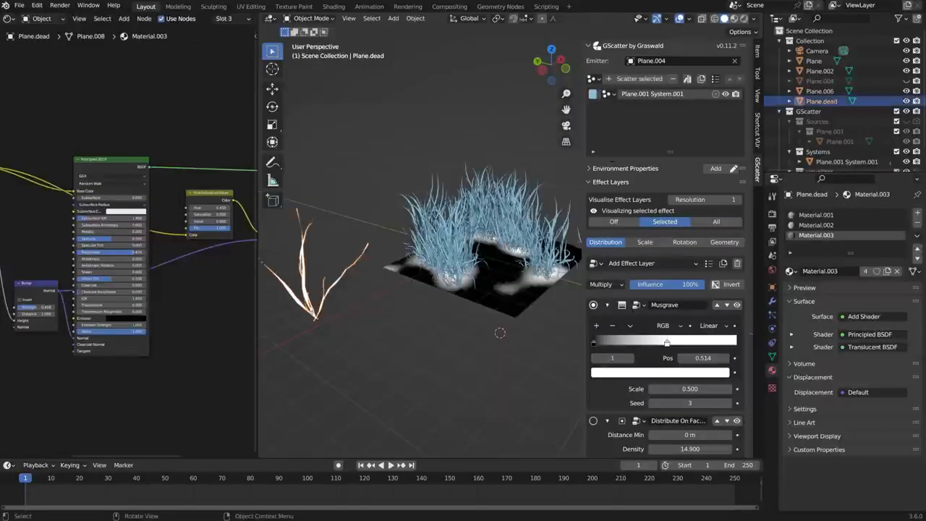
Scatter the dead grass plant over the ground plane as a new GScatter system.
middle_click_drag(344, 303, 371, 300)
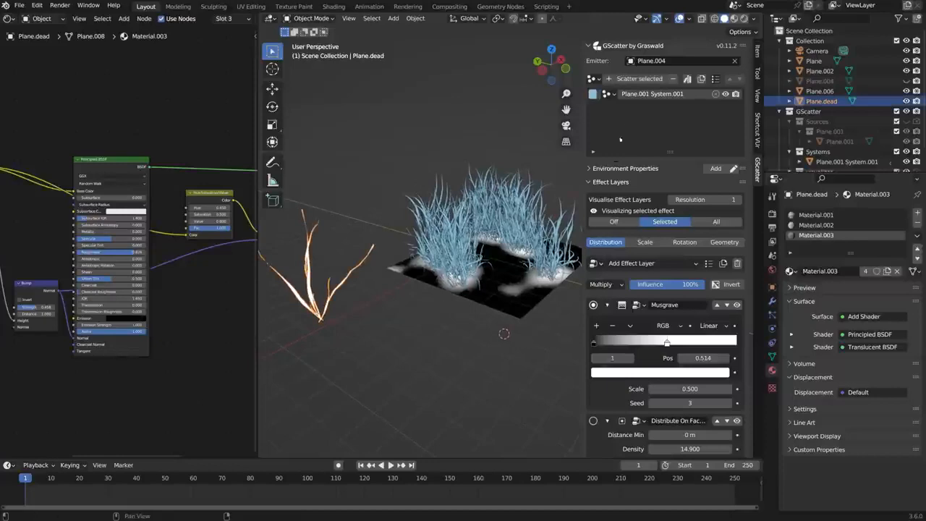
left_click(639, 80)
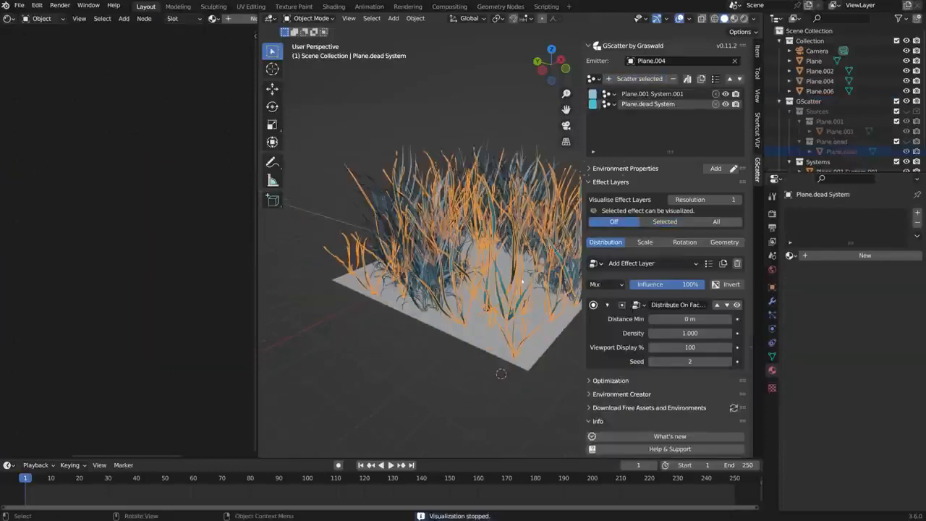
Add a Musgrave mask to the dead grass distribution, visualise it, and set its scale to 0.2.
left_click(662, 263)
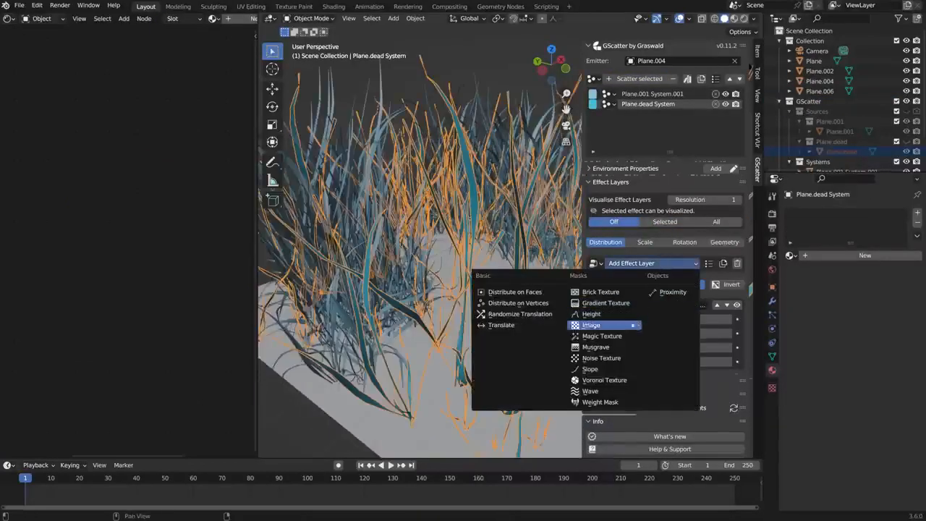
left_click(626, 347)
left_click(668, 225)
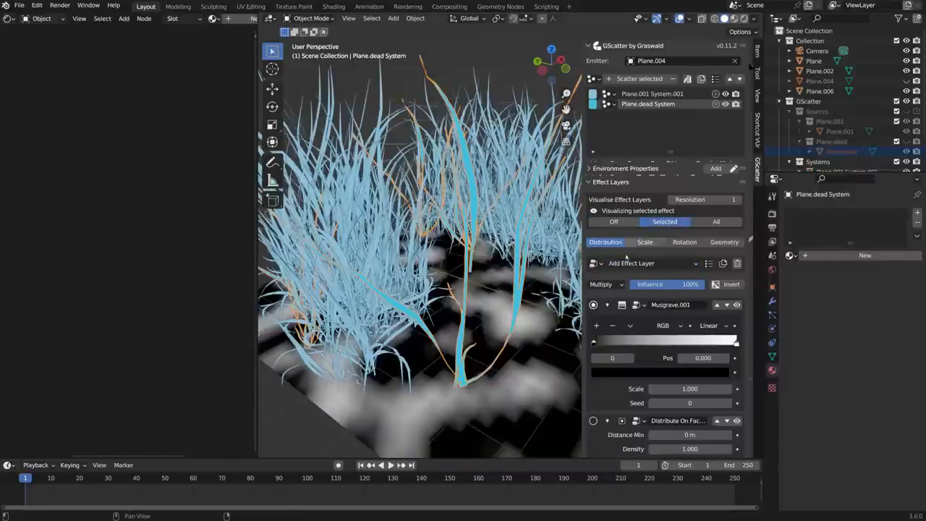
left_click_drag(690, 389, 632, 390)
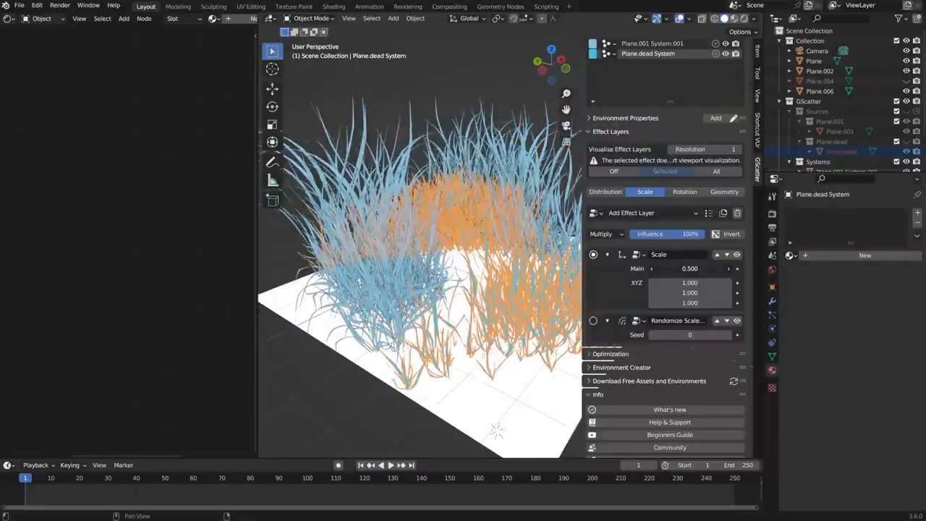
Lighten the black stop of the dead grass Musgrave ramp to grey and increase the system's random X rotation.
middle_click_drag(434, 325, 463, 311)
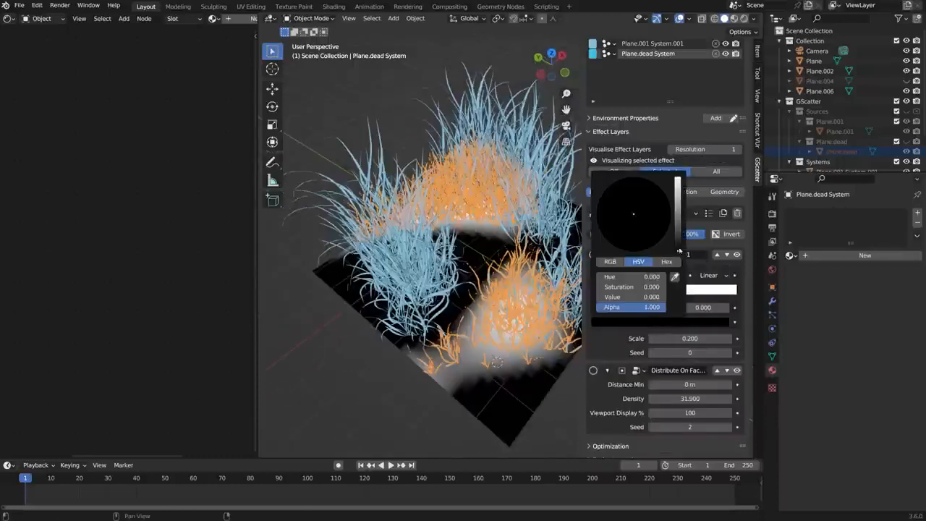
left_click_drag(678, 251, 679, 190)
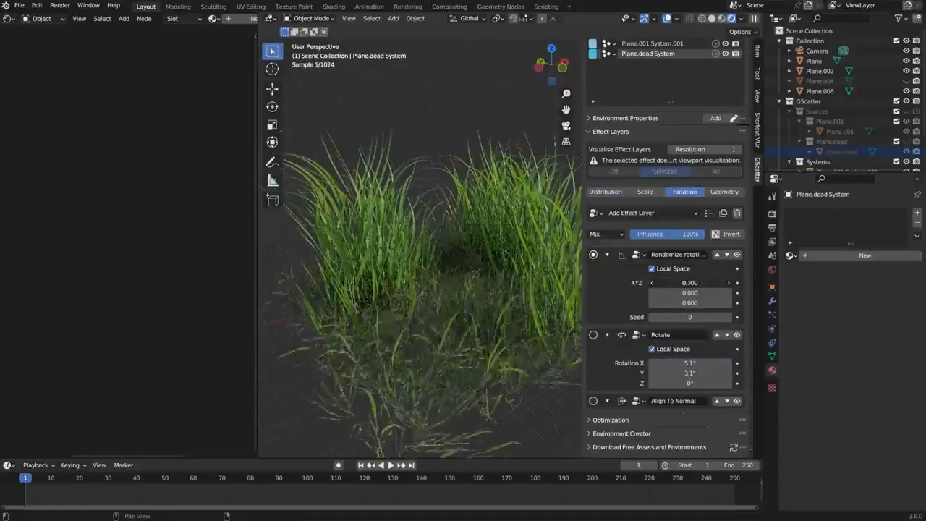
left_click_drag(689, 283, 697, 283)
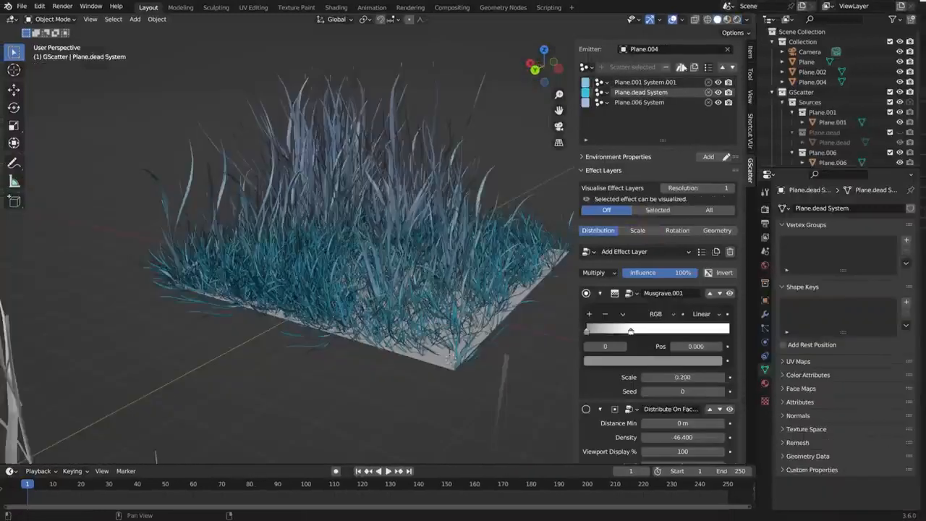
Scatter the Grass Seedy asset from the GScatter asset browser over the ground plane.
left_click(682, 67)
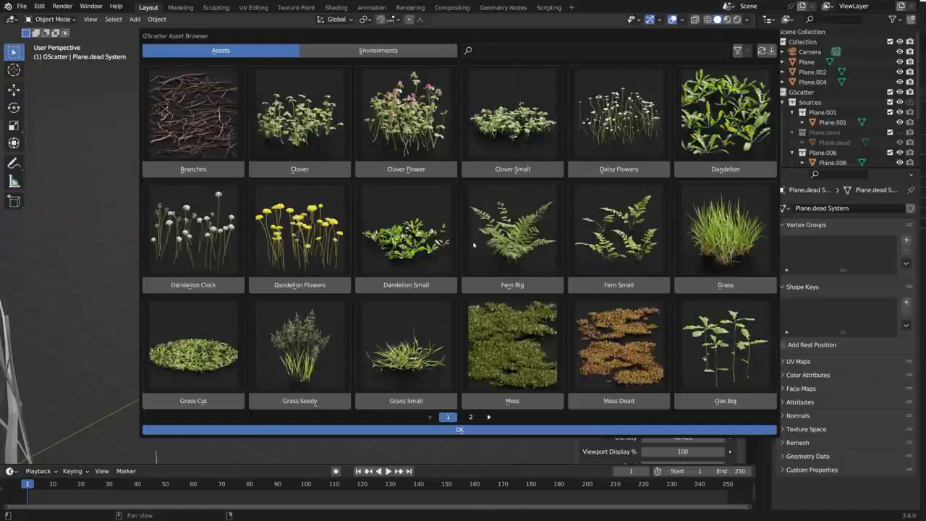
left_click(315, 391)
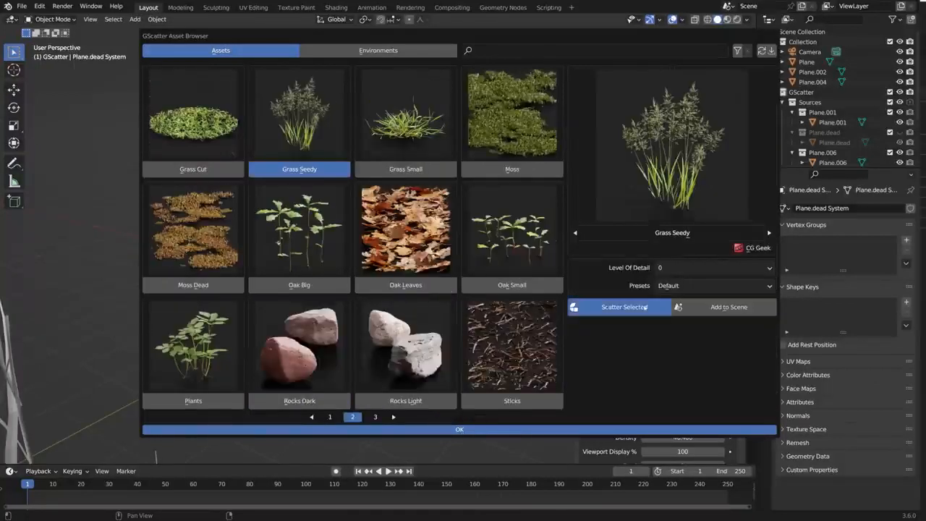
left_click(645, 308)
left_click(462, 433)
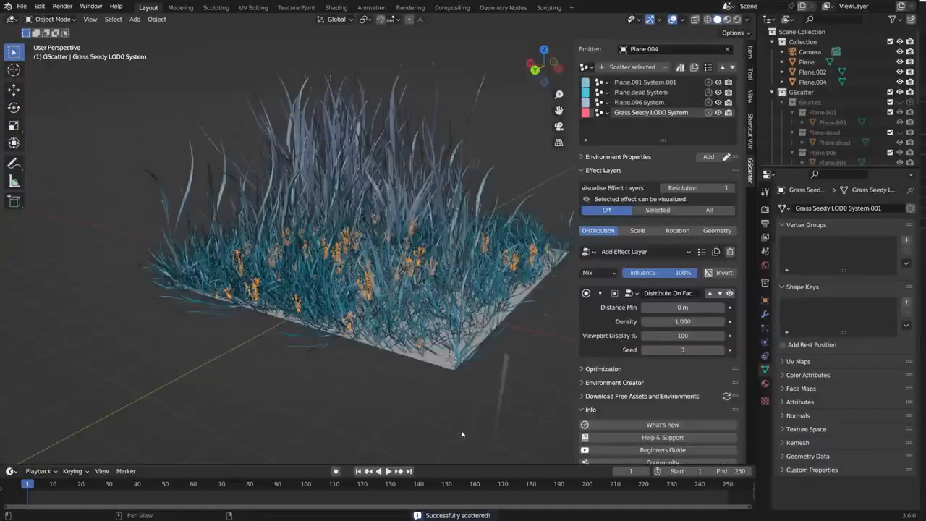
Adjust the Grass Seedy system's scale and set its distribution density to 0.3.
left_click(638, 230)
mouse_move(682, 308)
left_mouse_down()
mouse_move(724, 308)
mouse_move(651, 321)
mouse_move(669, 321)
left_mouse_up()
left_click(599, 230)
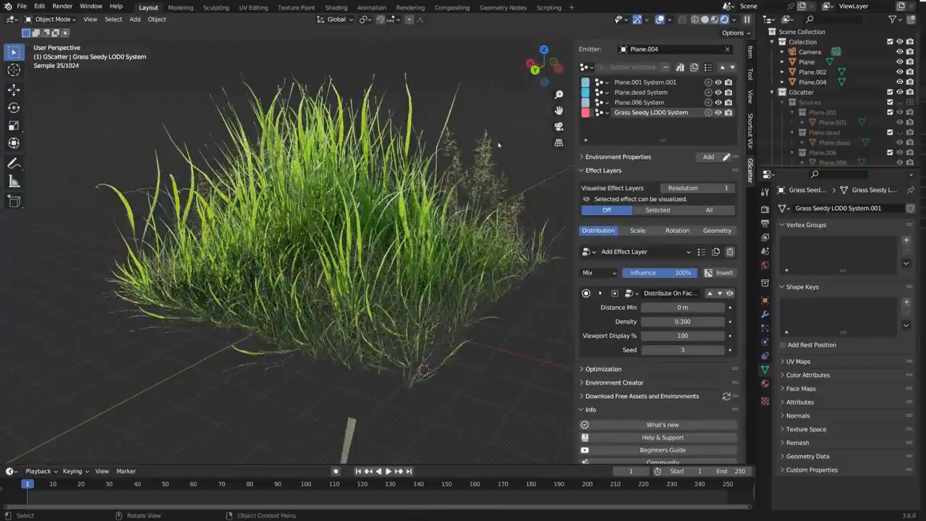
Scatter the Oak Leaves asset from the GScatter asset browser over the ground plane.
left_click(683, 67)
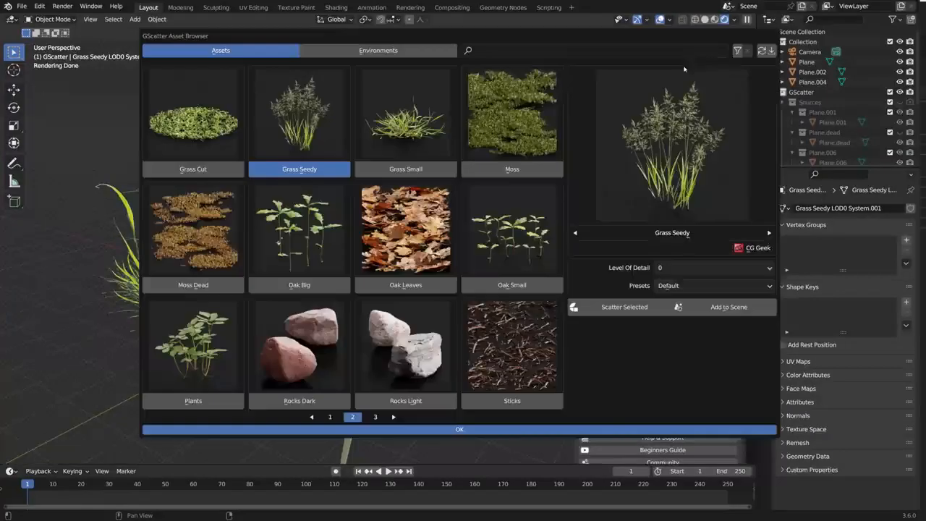
left_click(407, 285)
left_click(642, 307)
left_click(644, 310)
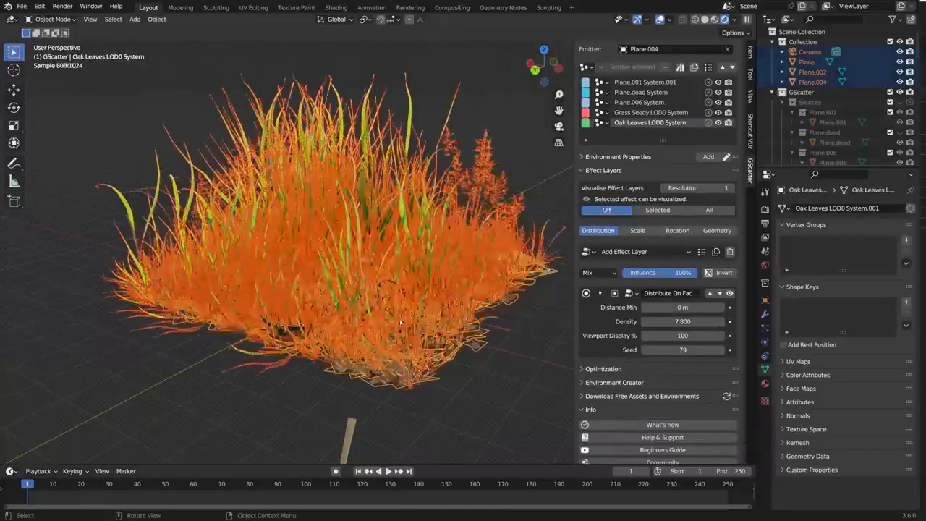
Scatter the Branches asset from the GScatter asset browser over the ground plane.
left_click(680, 67)
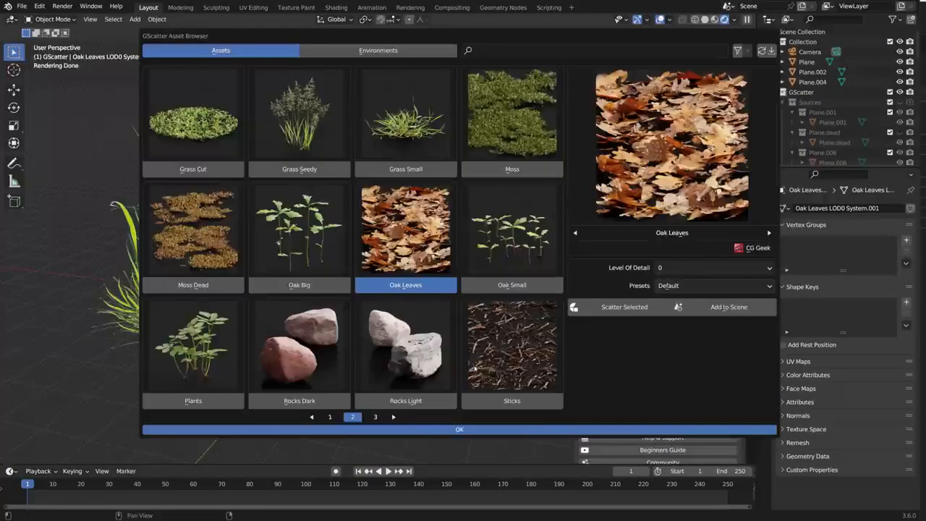
left_click(330, 417)
left_click(193, 168)
left_click(644, 307)
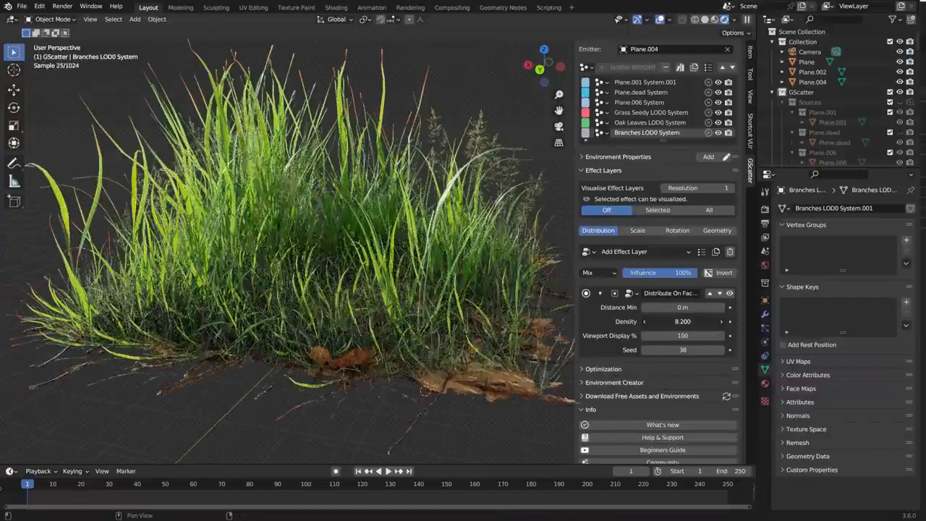
middle_click_drag(470, 373, 455, 353)
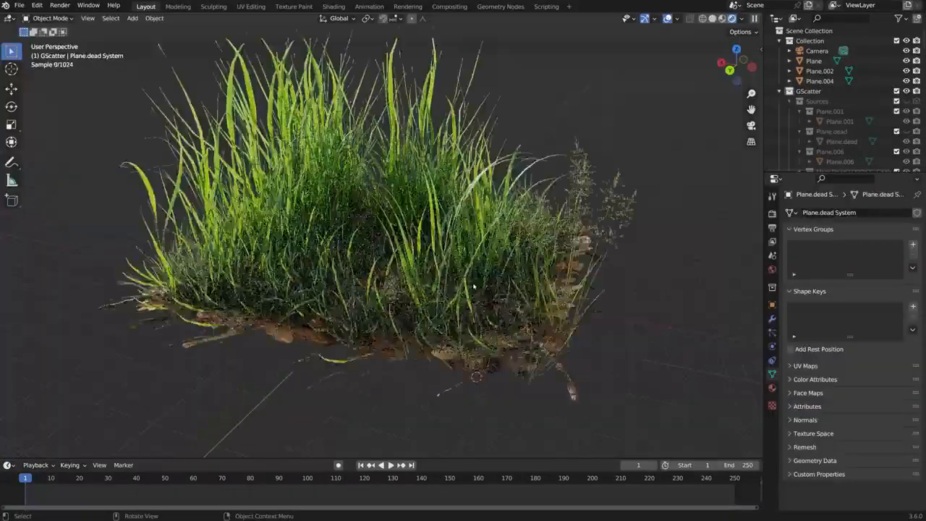
Scale the ground plane up to about 2.2 times its size in X and Y to enlarge the grass patch.
middle_click_drag(608, 341, 671, 359)
scroll(619, 362, "up", 3)
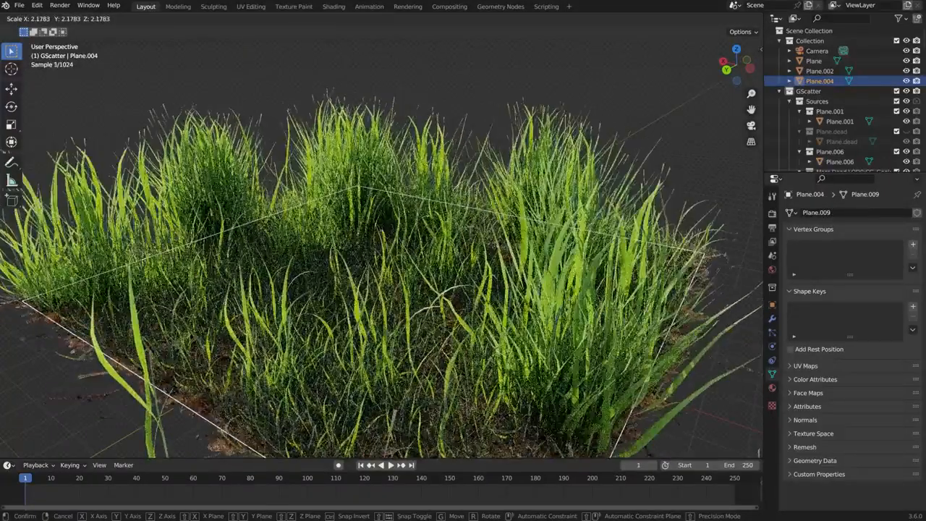
left_click(85, 401)
left_click(168, 384)
middle_click_drag(194, 397, 357, 427)
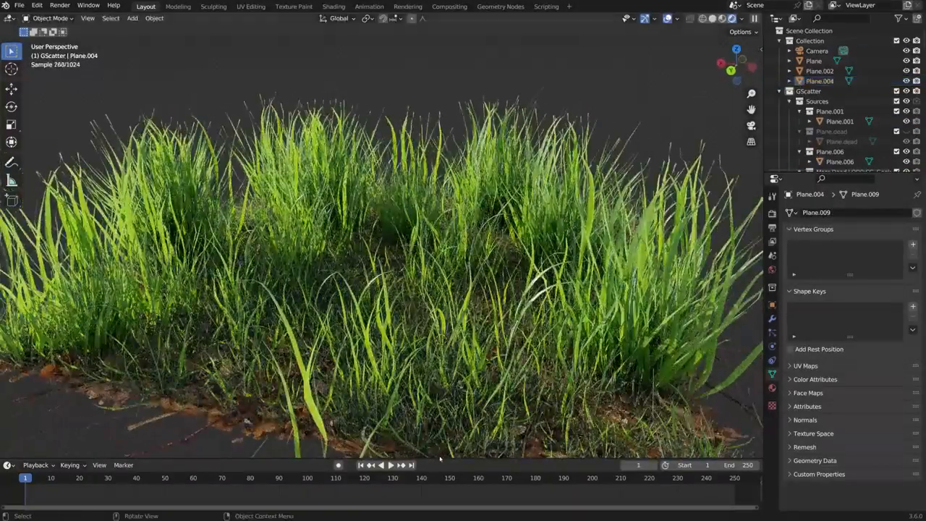